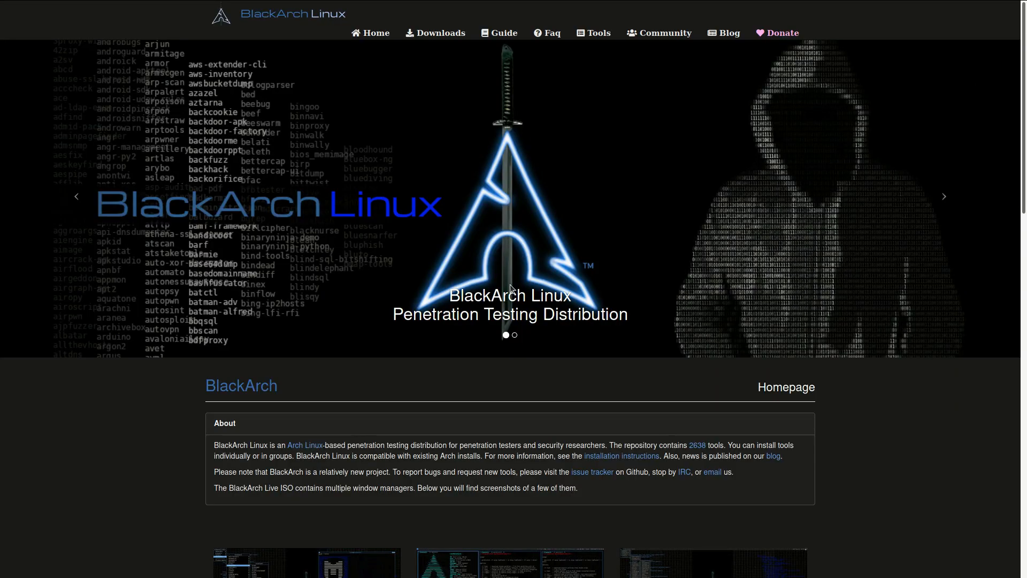
Look over the BlackArch homepage and view the Fluxbox desktop screenshot at full size, returning to the homepage.
scroll(511, 289, "down", 4)
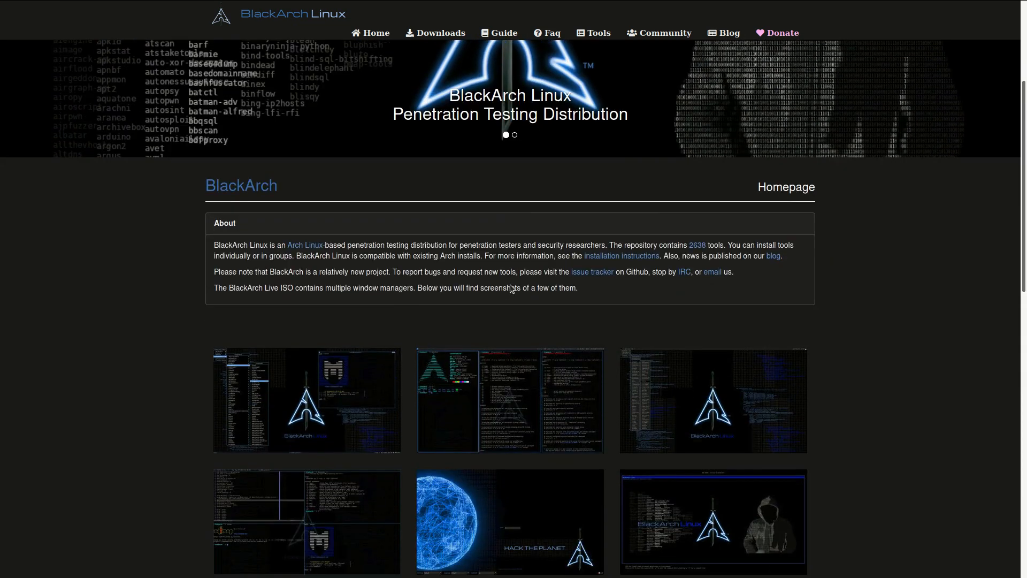
scroll(509, 289, "down", 1)
scroll(323, 246, "down", 2)
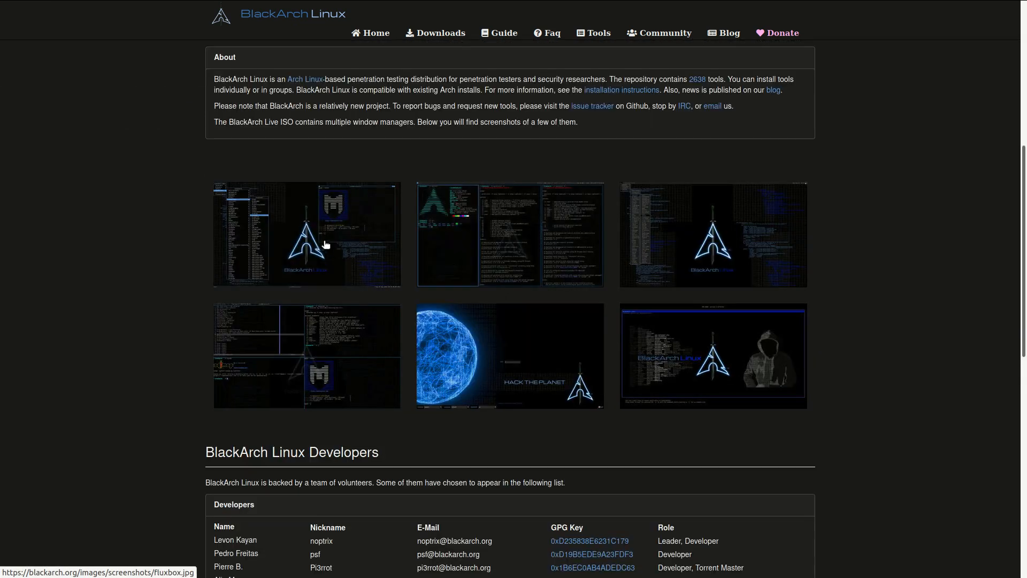
scroll(369, 300, "down", 2)
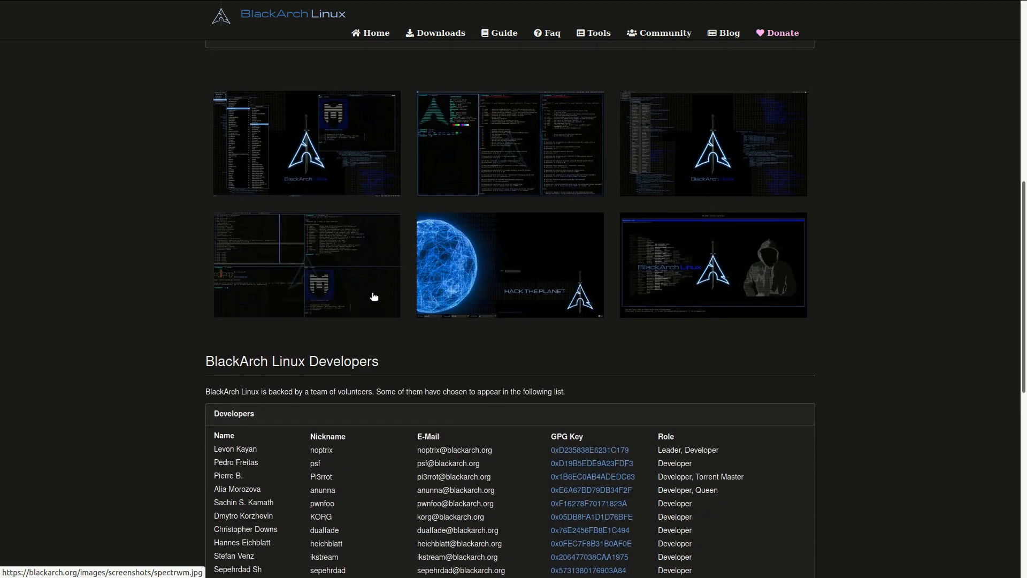
scroll(332, 246, "up", 1)
left_click(332, 246)
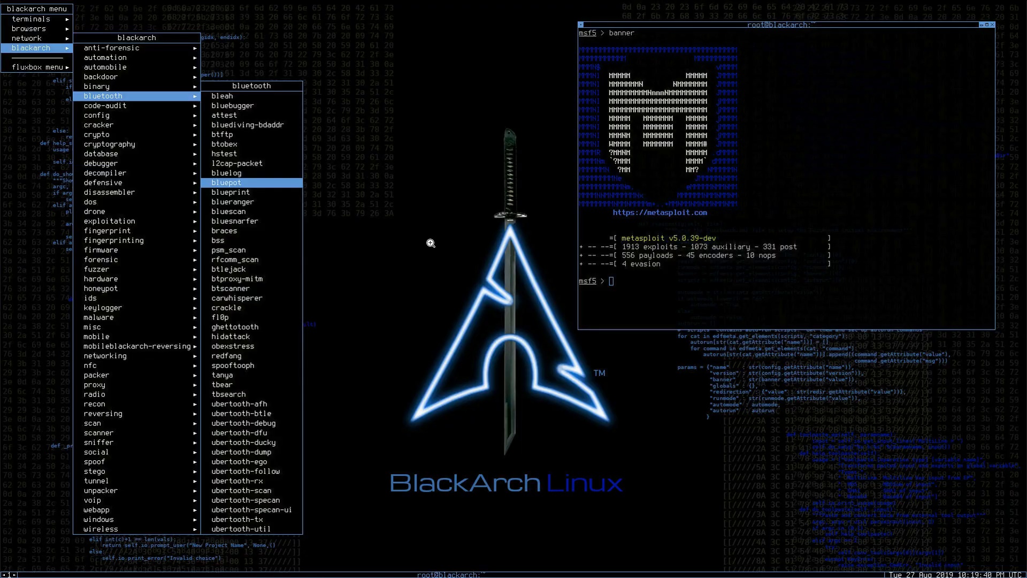
key("alt+Left")
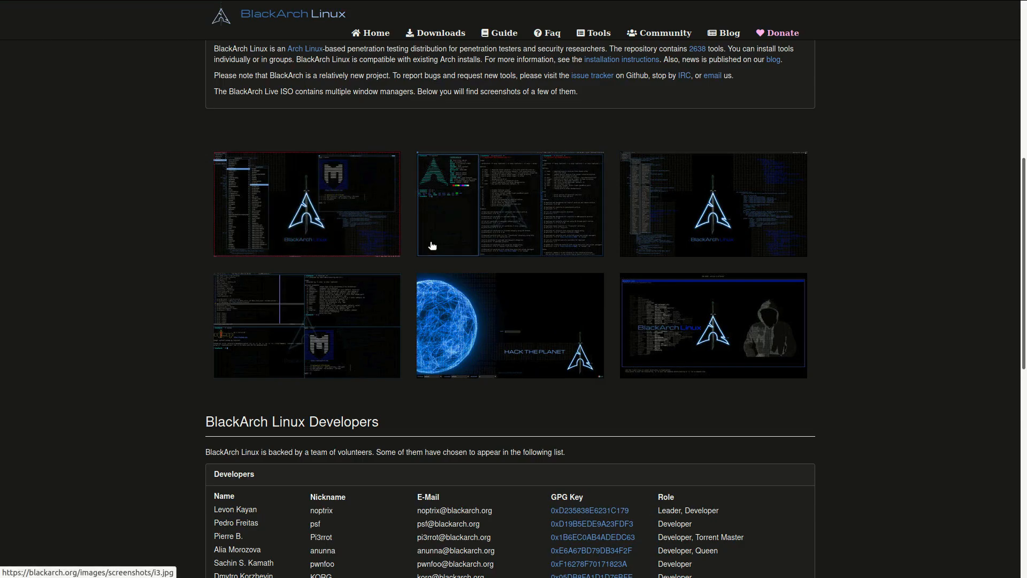
View the Fluxbox screenshot from the homepage gallery once more and return to the page.
scroll(519, 369, "down", 1)
scroll(519, 375, "up", 3)
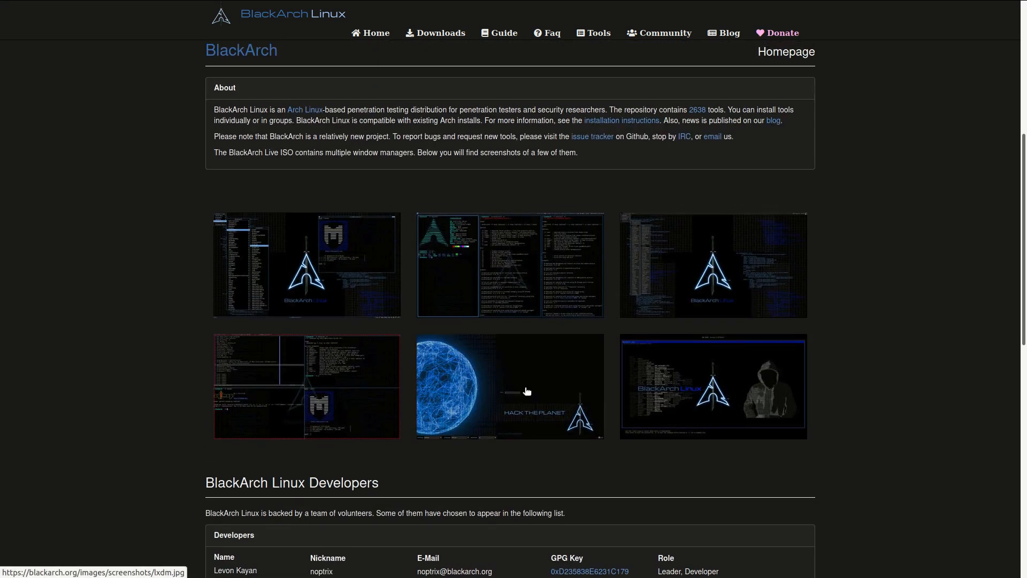
left_click(368, 289)
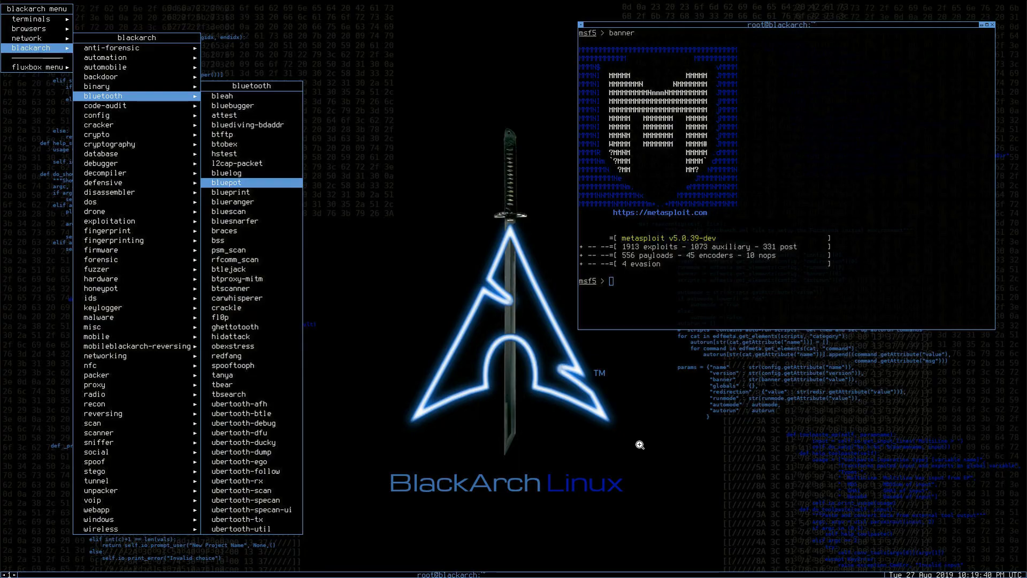
key("alt+Left")
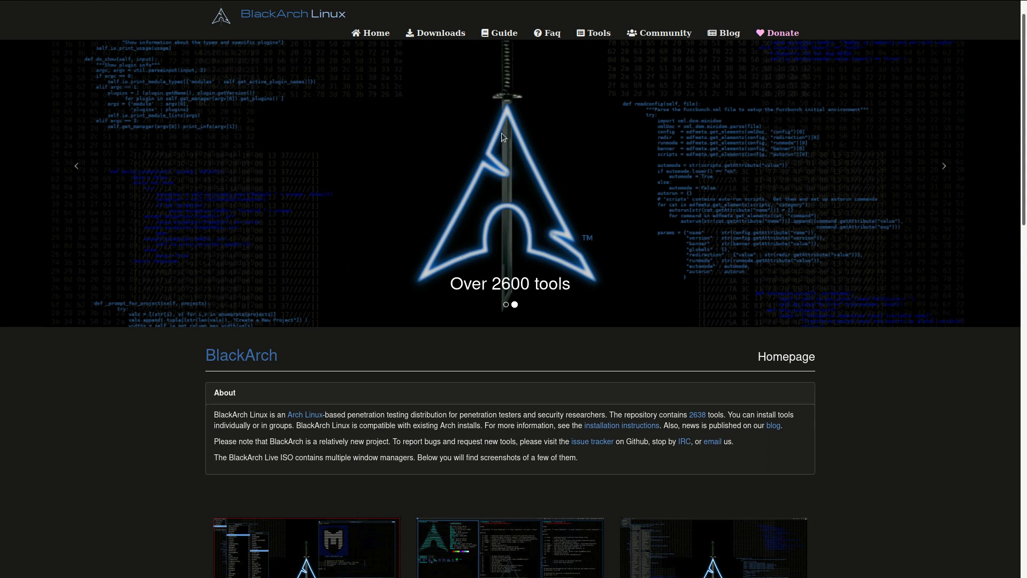
Examine the homepage's About section, screenshot gallery, developer list and Hall of Fame of former contributors.
scroll(514, 301, "down", 8)
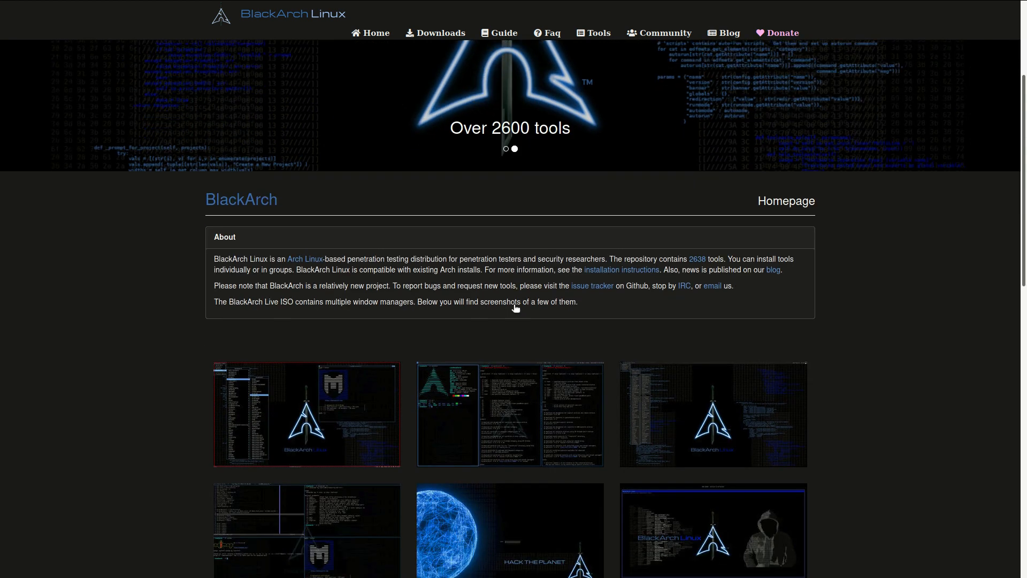
scroll(435, 300, "up", 6)
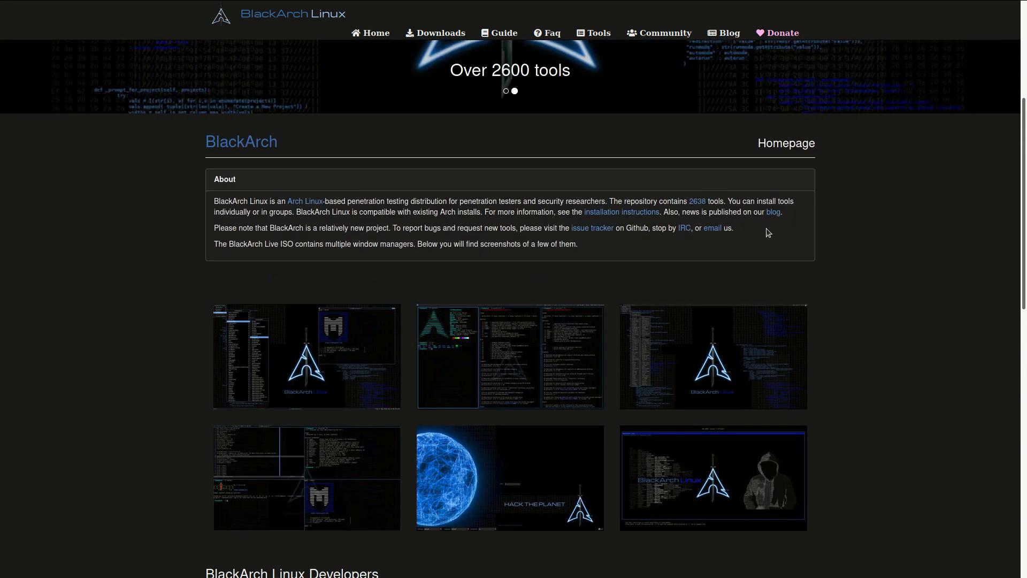
scroll(764, 232, "down", 2)
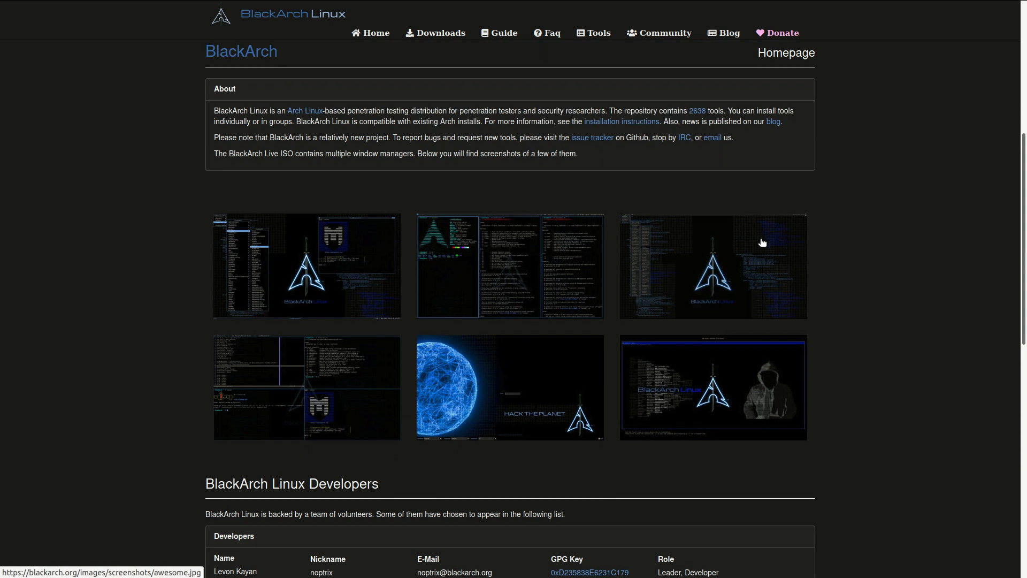
scroll(725, 272, "up", 3)
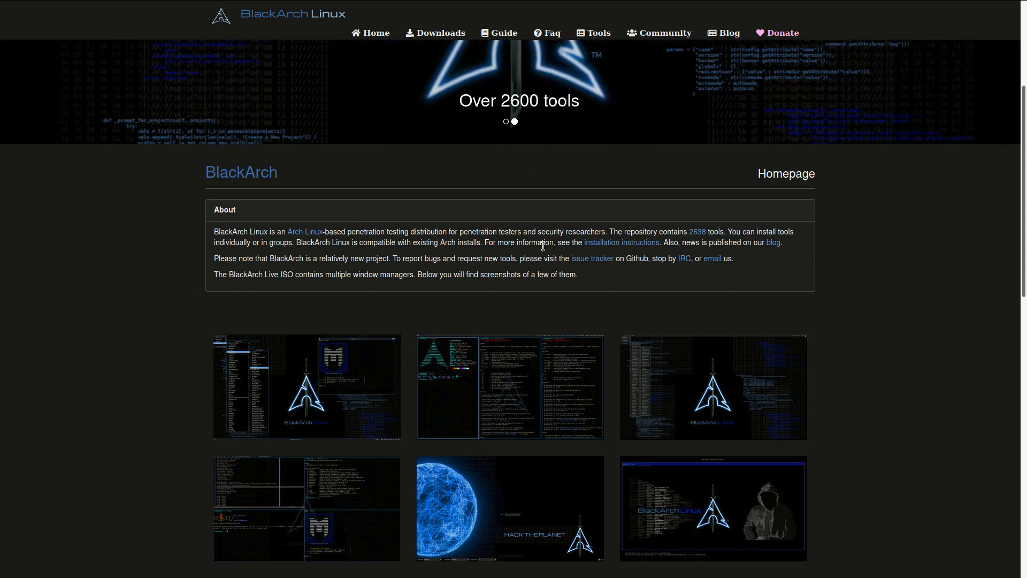
scroll(551, 297, "down", 3)
scroll(551, 298, "down", 8)
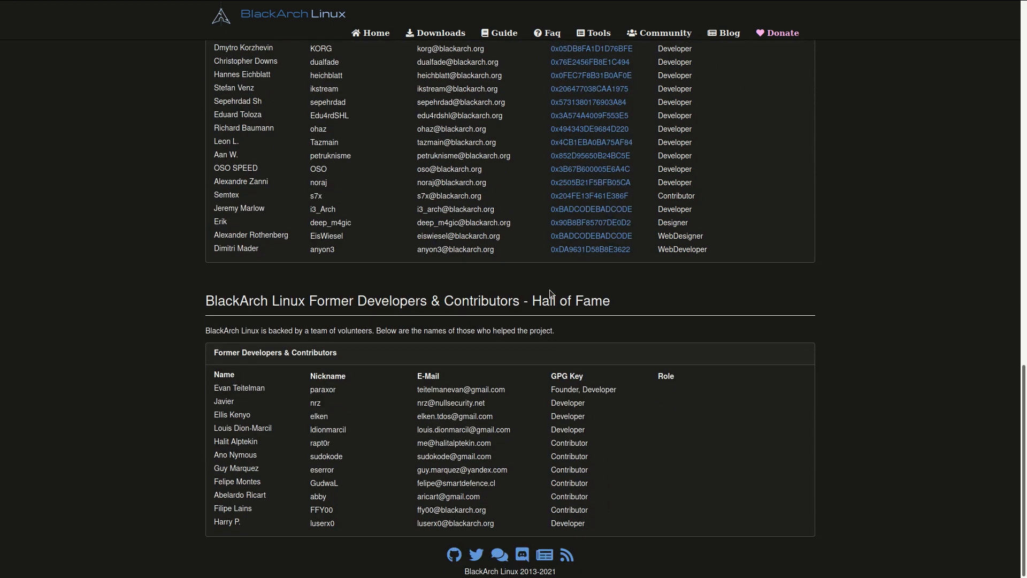
scroll(550, 288, "up", 9)
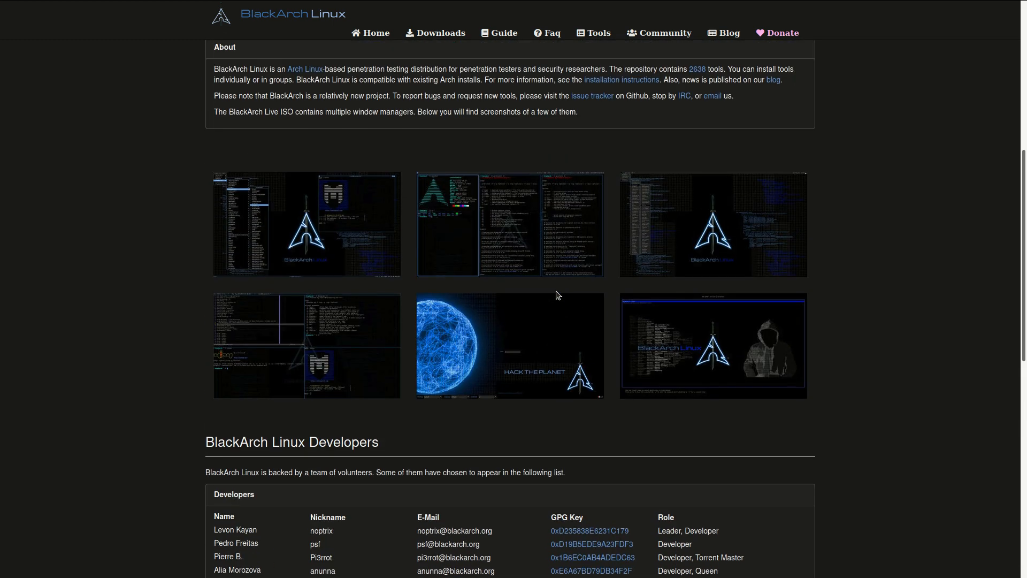
scroll(556, 293, "up", 3)
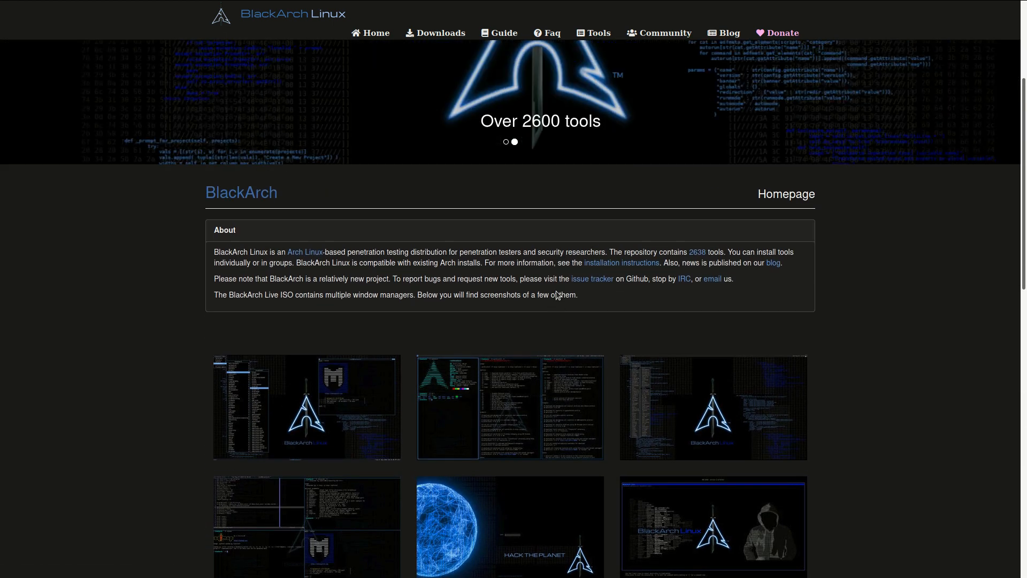
scroll(556, 294, "up", 2)
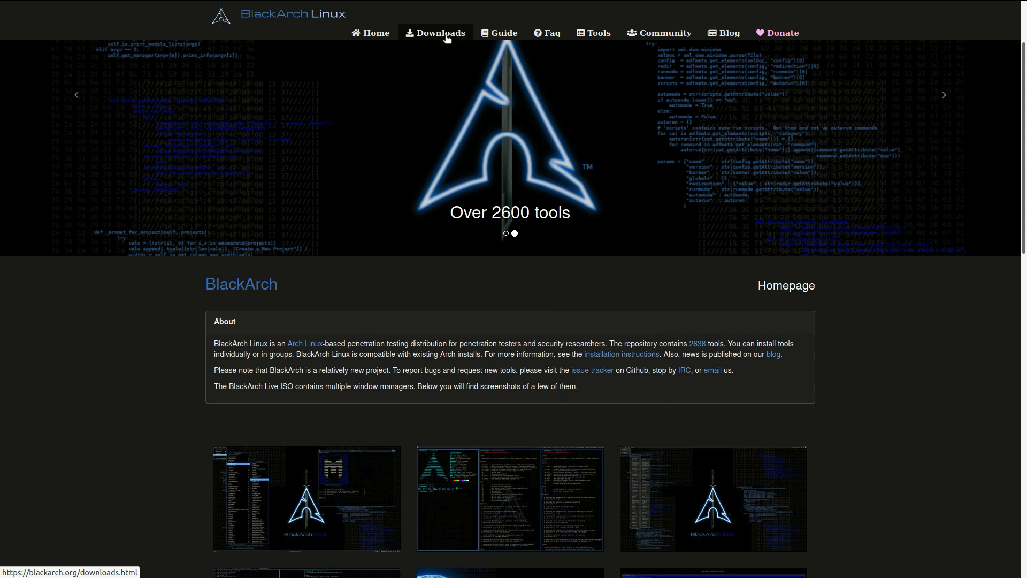
Open the website's Downloads page and review the ISO and OVA image listings, highlighting the OVA image's size.
left_click(447, 35)
scroll(469, 237, "down", 4)
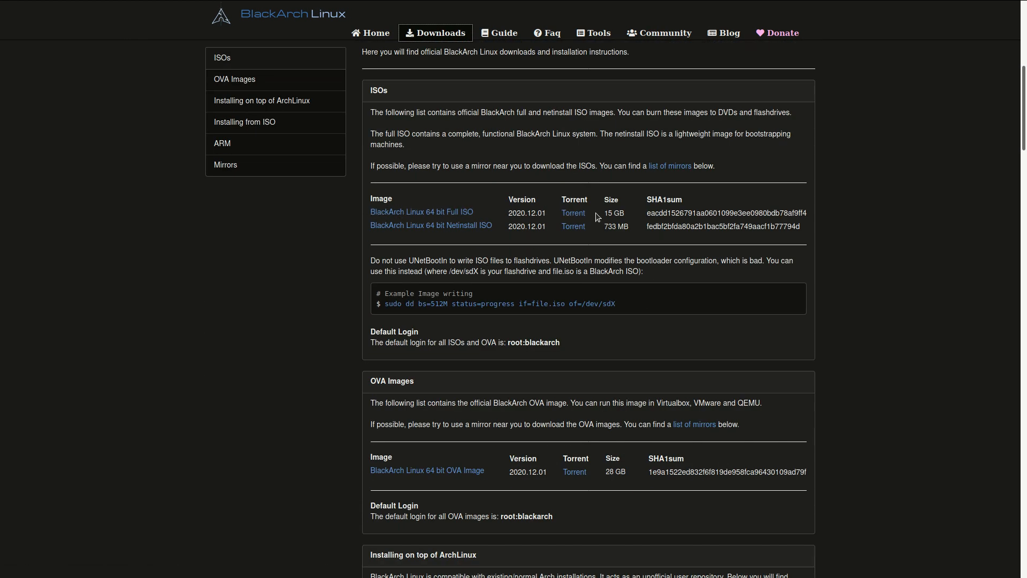
scroll(659, 258, "down", 2)
scroll(657, 259, "down", 3)
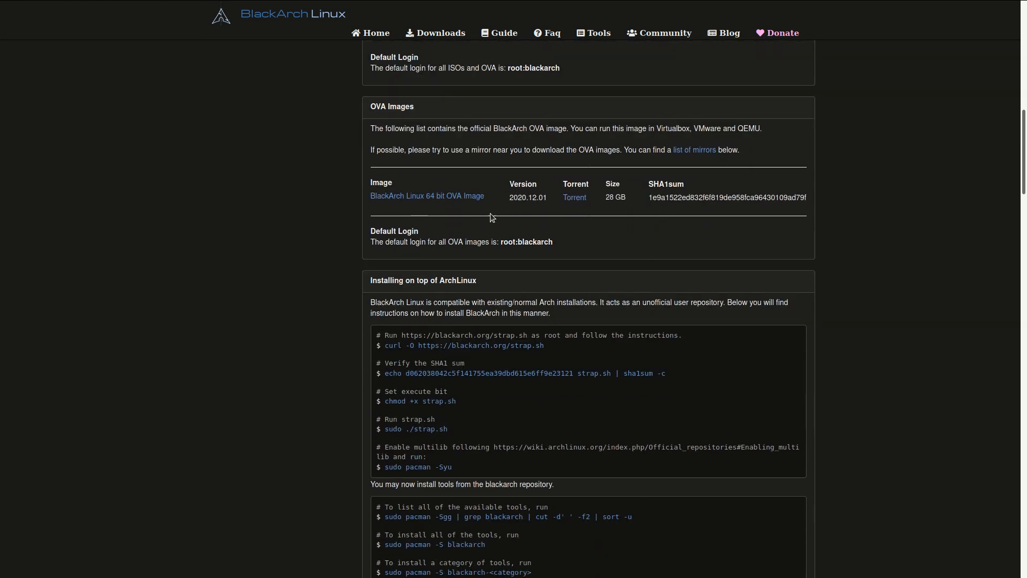
left_click_drag(606, 197, 624, 199)
scroll(643, 233, "up", 5)
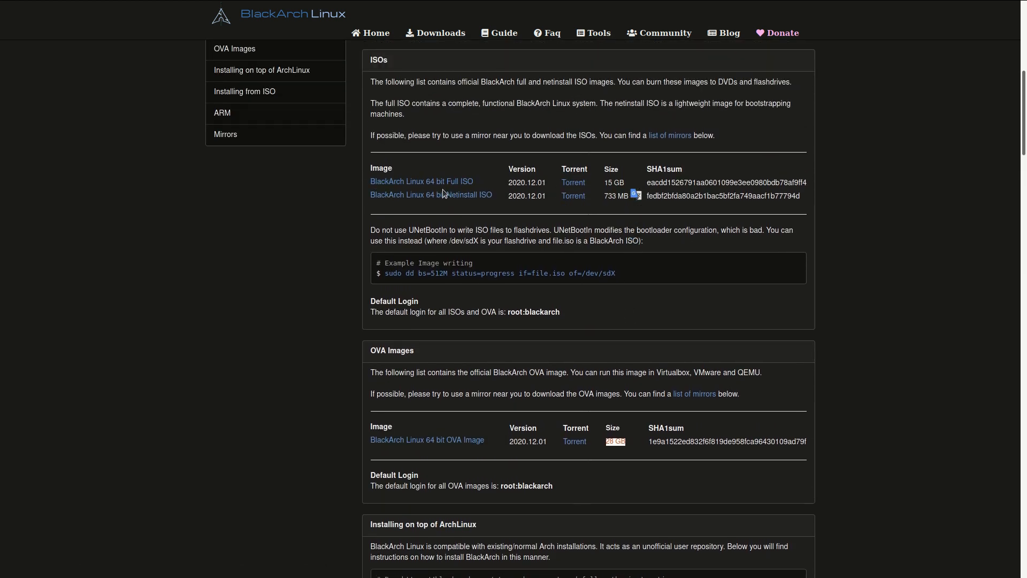
Browse to usr/backups/Disk-Image in the file manager to check the blackarch-linux-full-2020.12.01-x86_64.iso file, and close the window.
key("super+e")
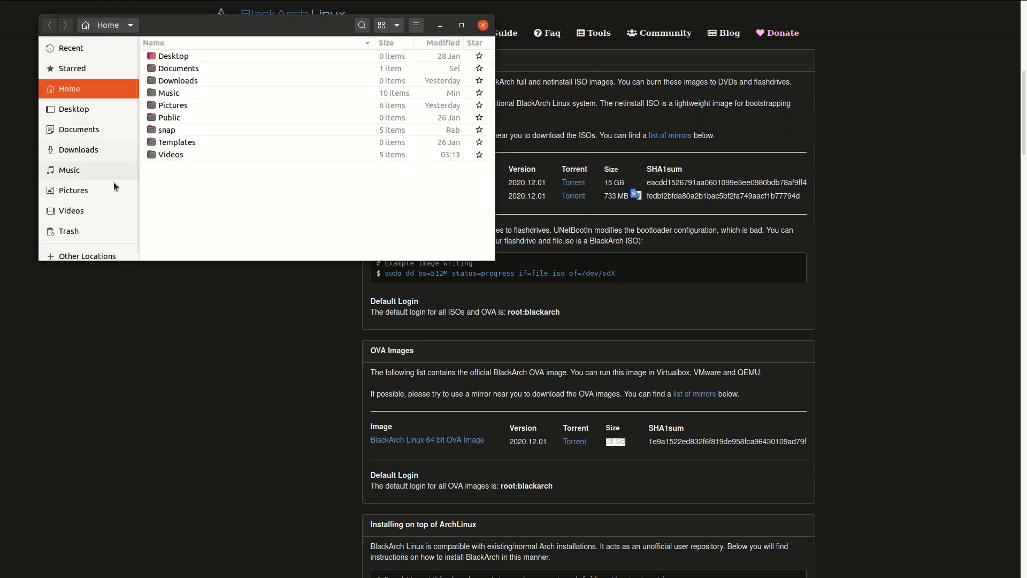
scroll(102, 235, "down", 1)
left_click(102, 244)
left_click(190, 67)
left_click_drag(317, 24, 542, 102)
scroll(391, 300, "down", 3)
double_click(390, 310)
double_click(409, 134)
double_click(405, 146)
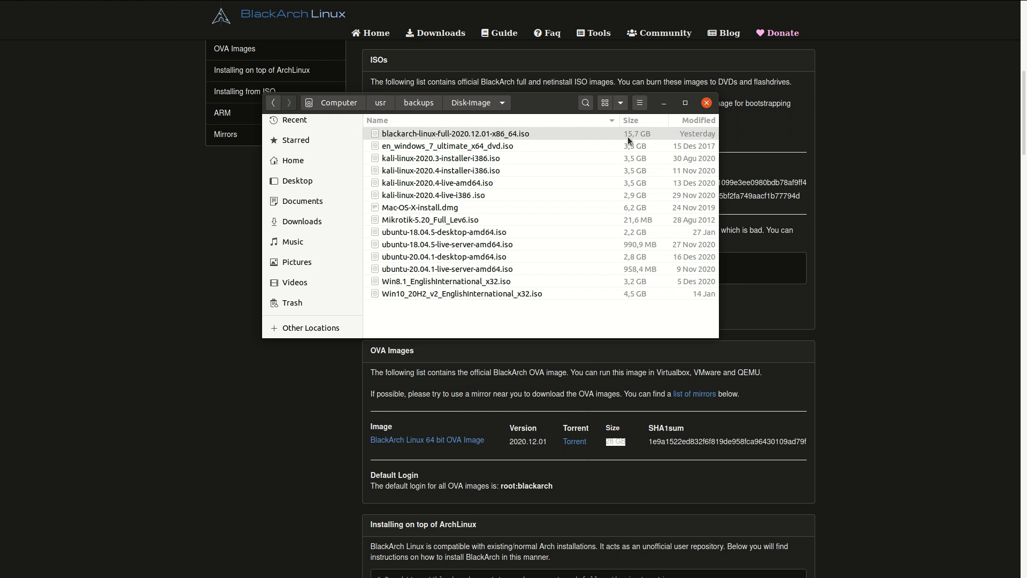
left_click(706, 103)
Review the torrent links, image sizes and image-writing example on the Downloads page.
scroll(449, 133, "down", 2)
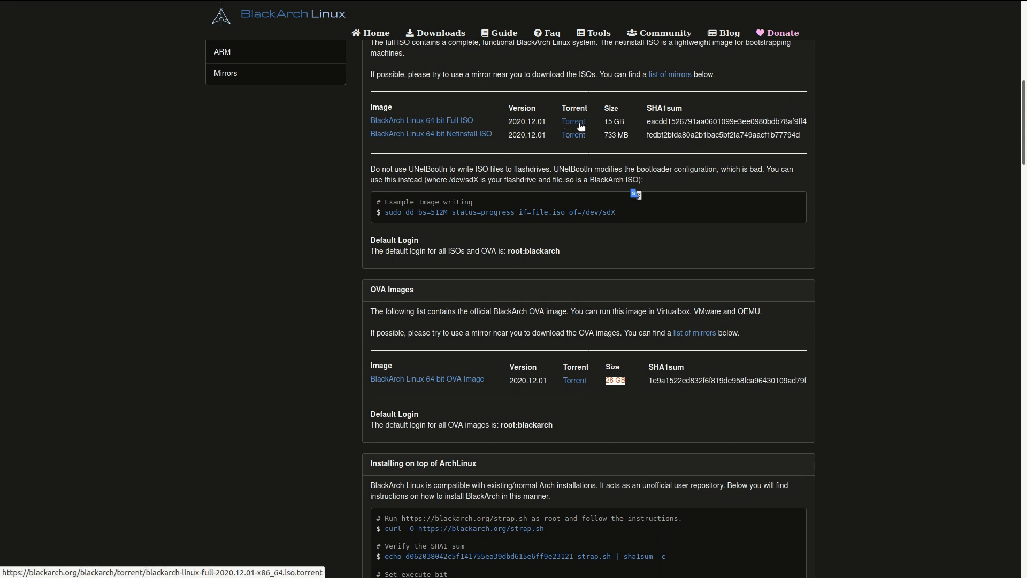
scroll(651, 208, "up", 3)
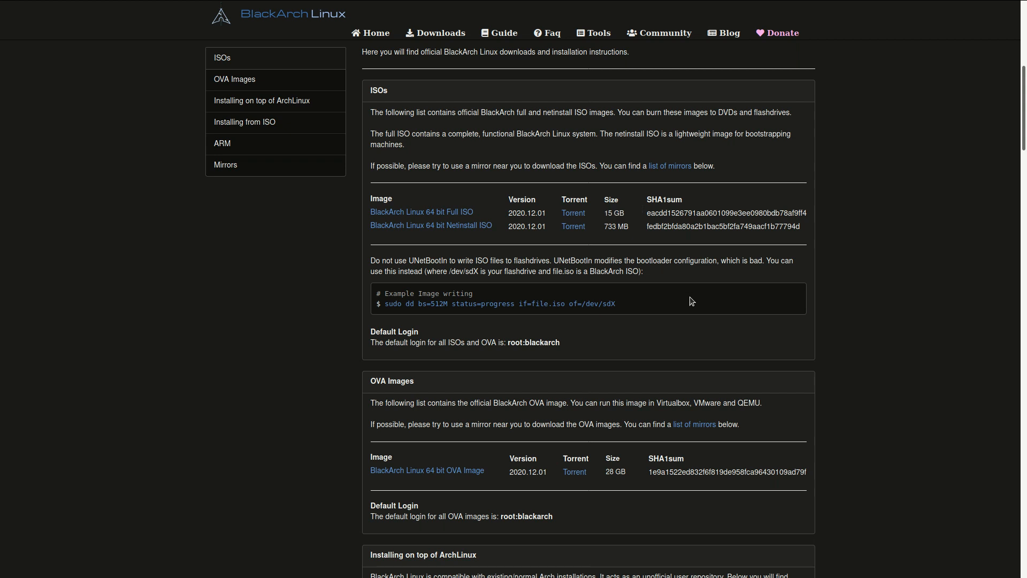
scroll(690, 301, "down", 3)
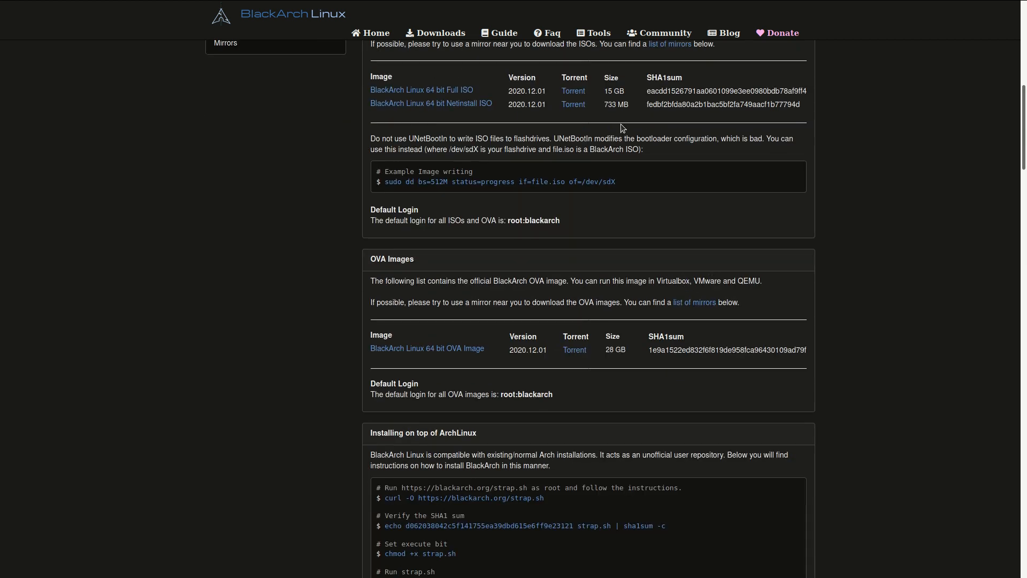
Launch VirtualBox and start a new virtual machine named BlackArch Linux 2020.12, continuing to its memory settings.
key("super+d")
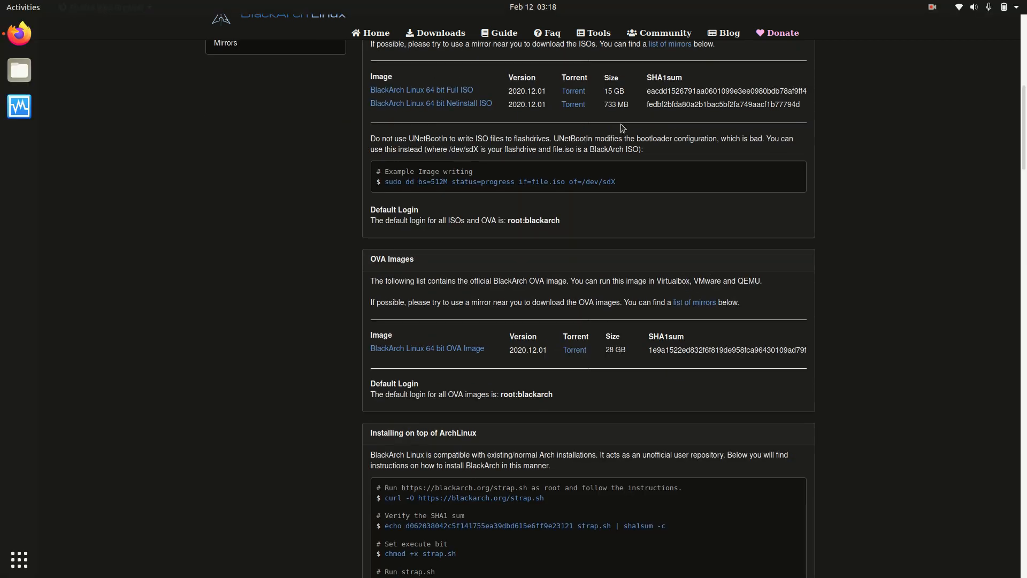
left_click(18, 107)
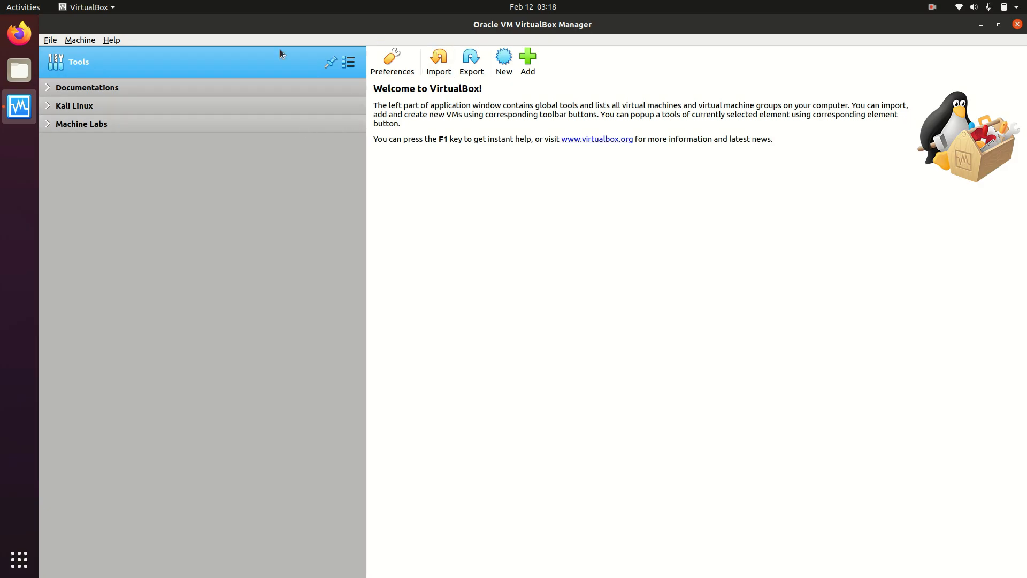
left_click(504, 59)
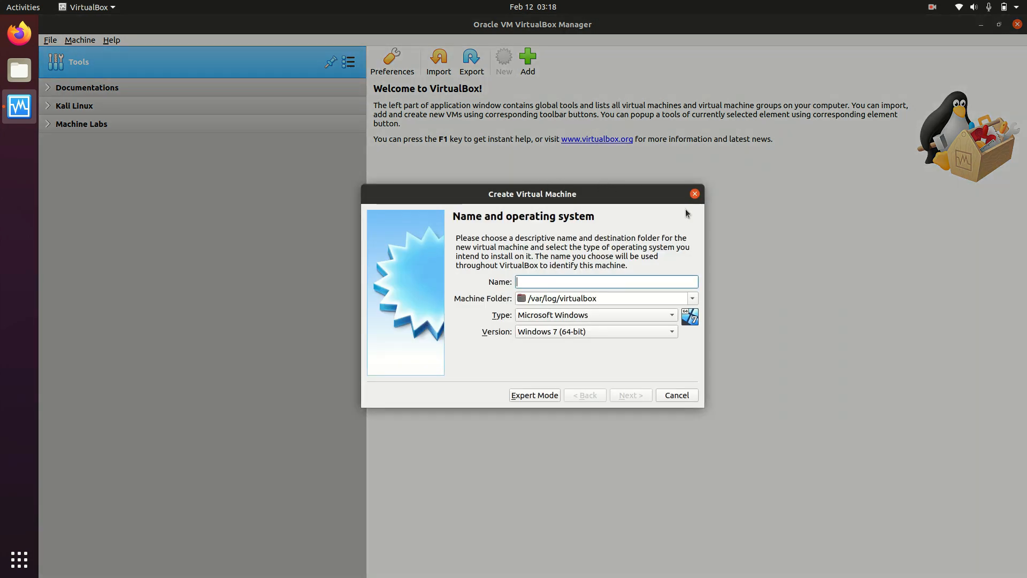
type("BlackArch L")
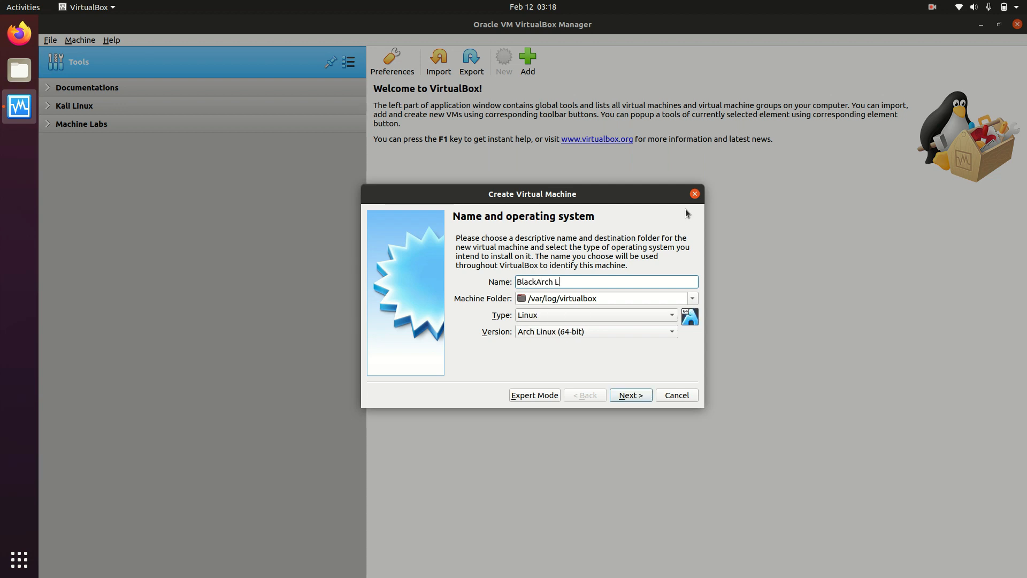
type("inux 2020.12")
double_click(602, 283)
left_click(620, 284)
left_click(623, 401)
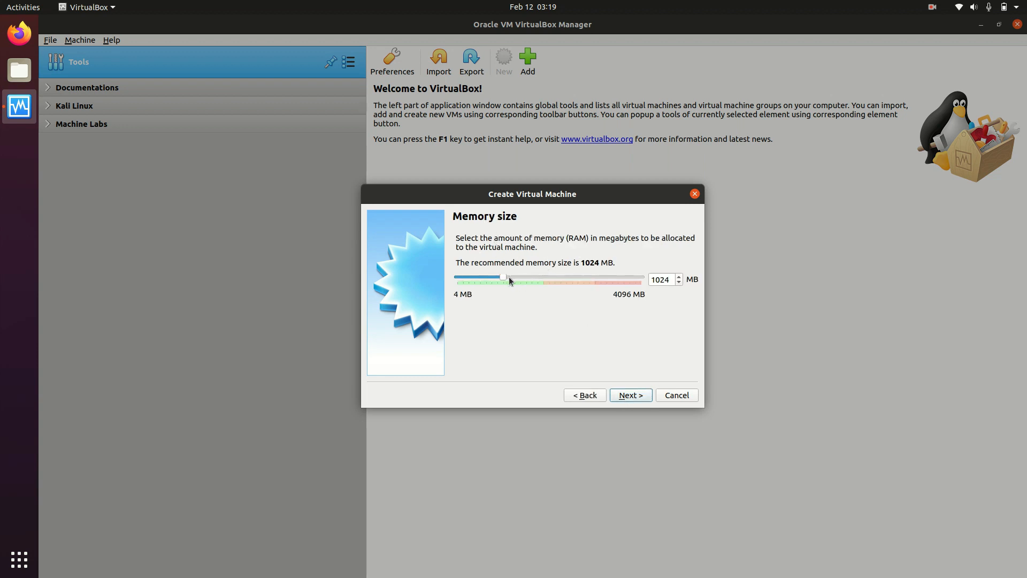
Set the virtual machine's memory to 2048 MB and choose to create a virtual hard disk now.
left_click_drag(506, 277, 550, 277)
left_click(634, 394)
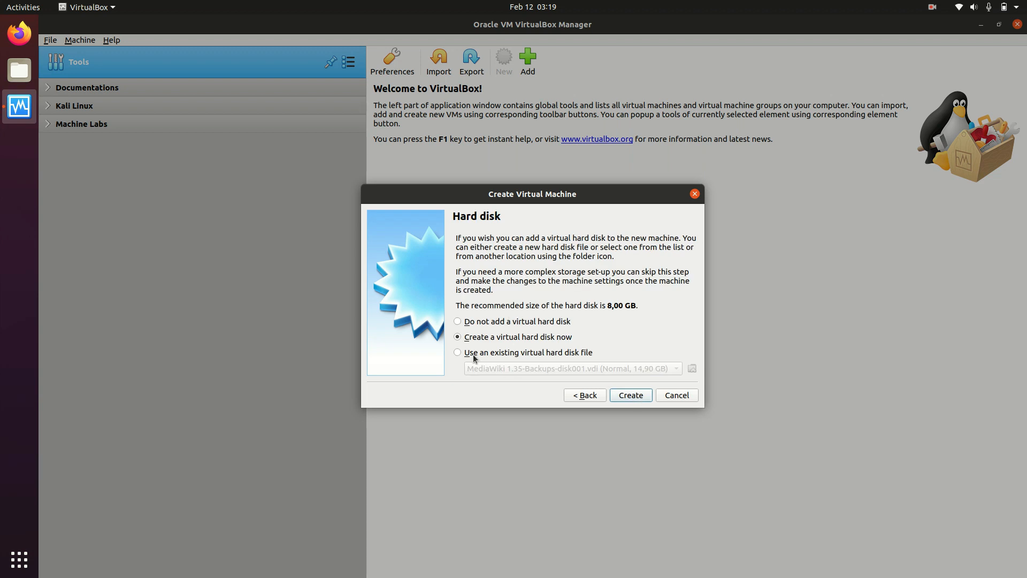
left_click(630, 396)
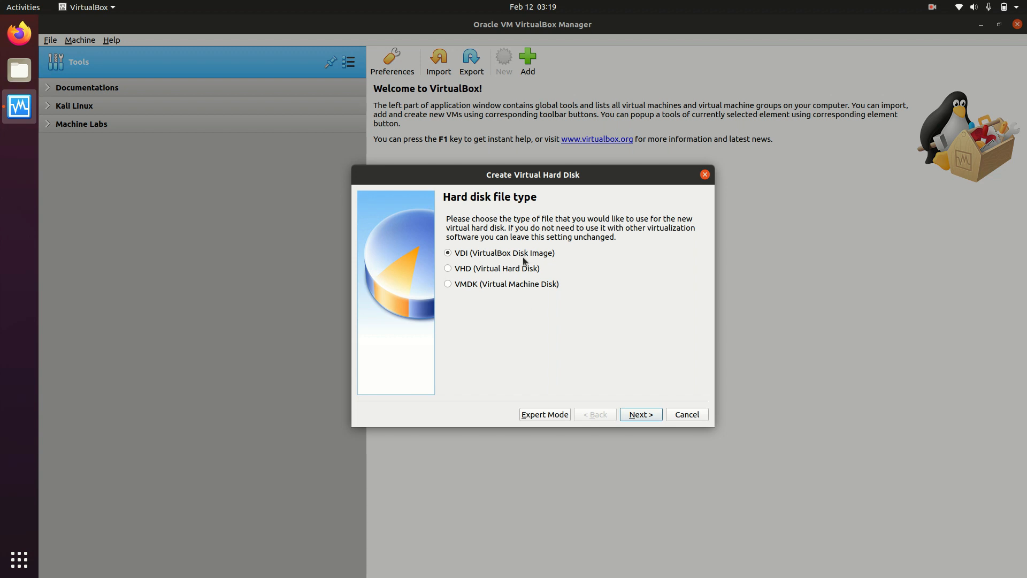
Create a 100 GB virtual hard disk in VDI format for the new virtual machine.
left_click(636, 416)
left_click(632, 411)
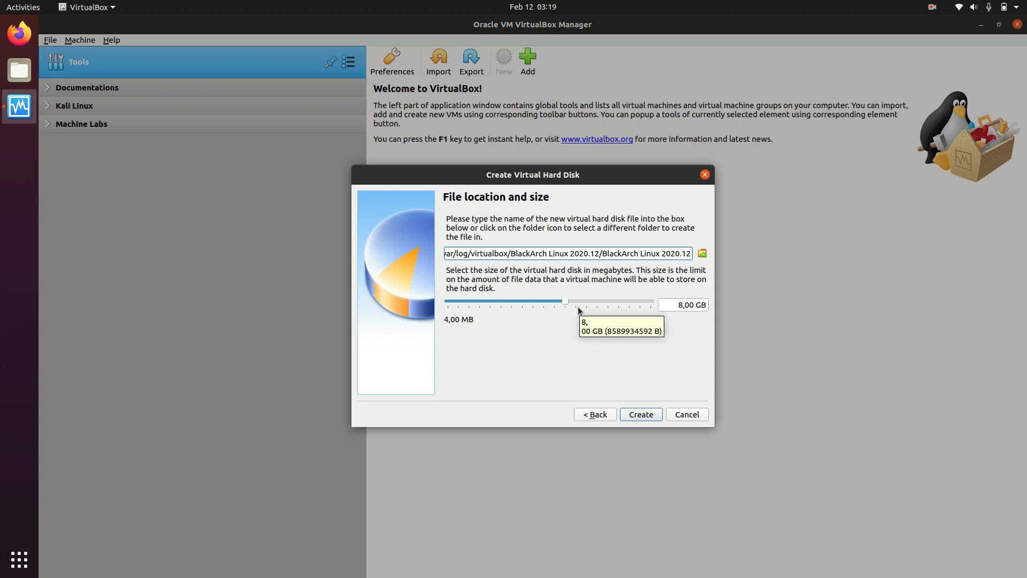
left_click(684, 305)
key("BackSpace")
type("100")
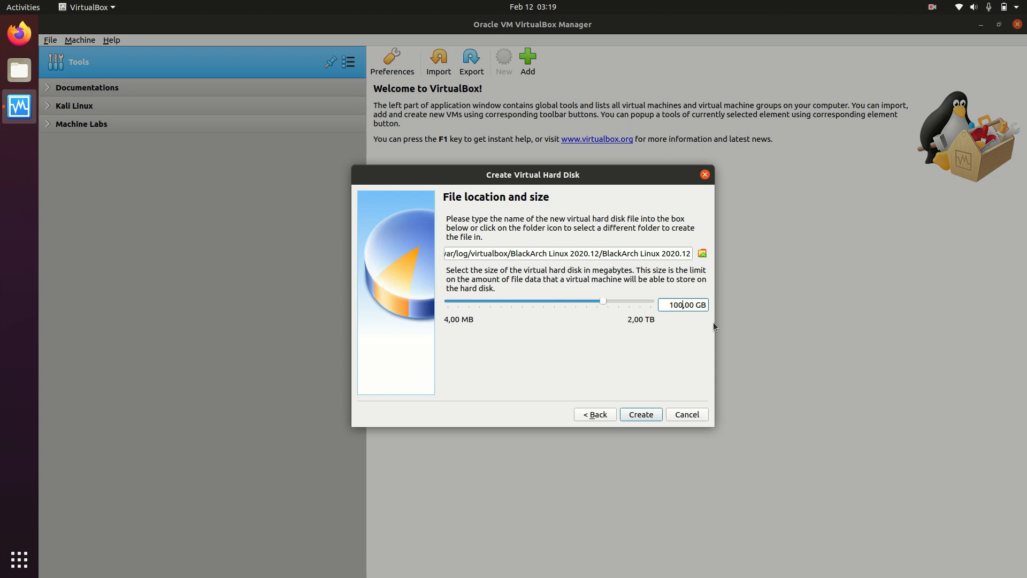
left_click(650, 419)
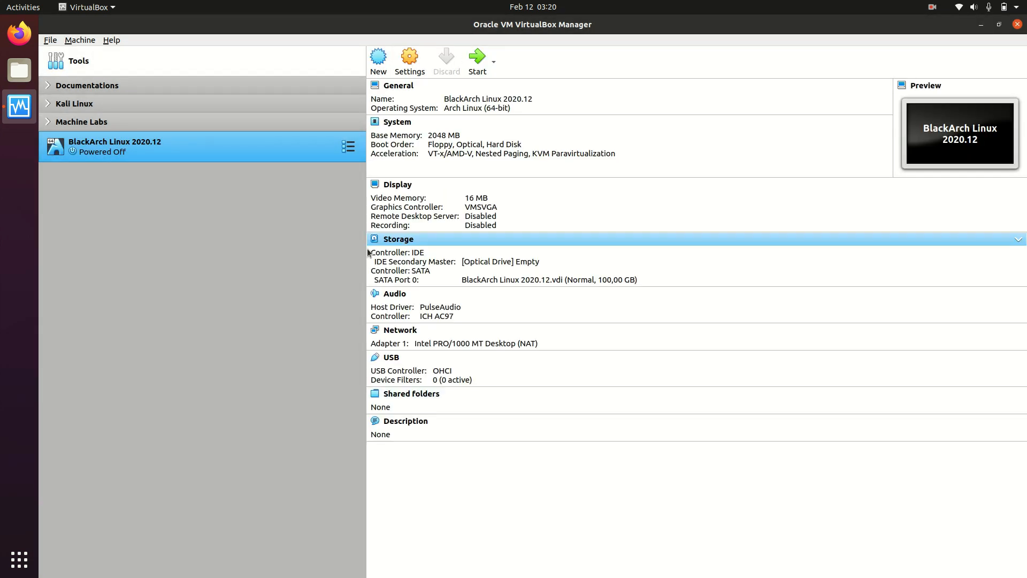
Give the BlackArch Linux 2020.12 virtual machine 2 processors and enable PAE/NX in its system settings.
left_click(410, 66)
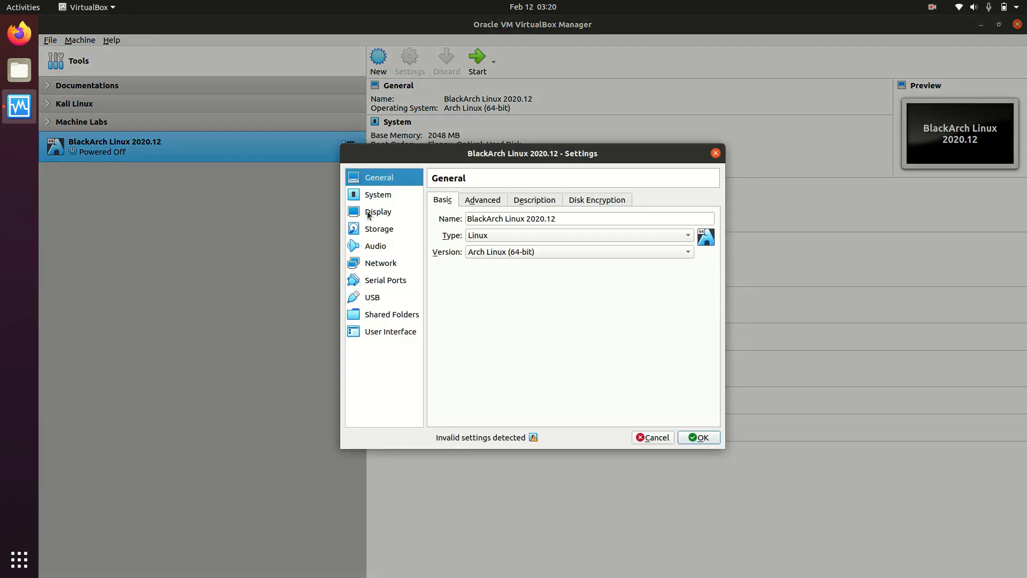
left_click(376, 198)
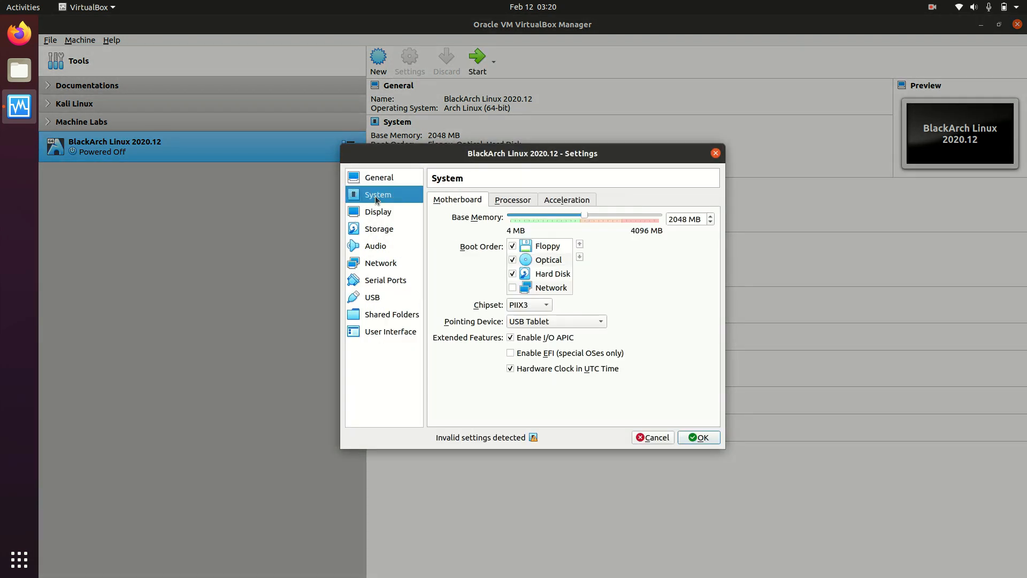
left_click(503, 202)
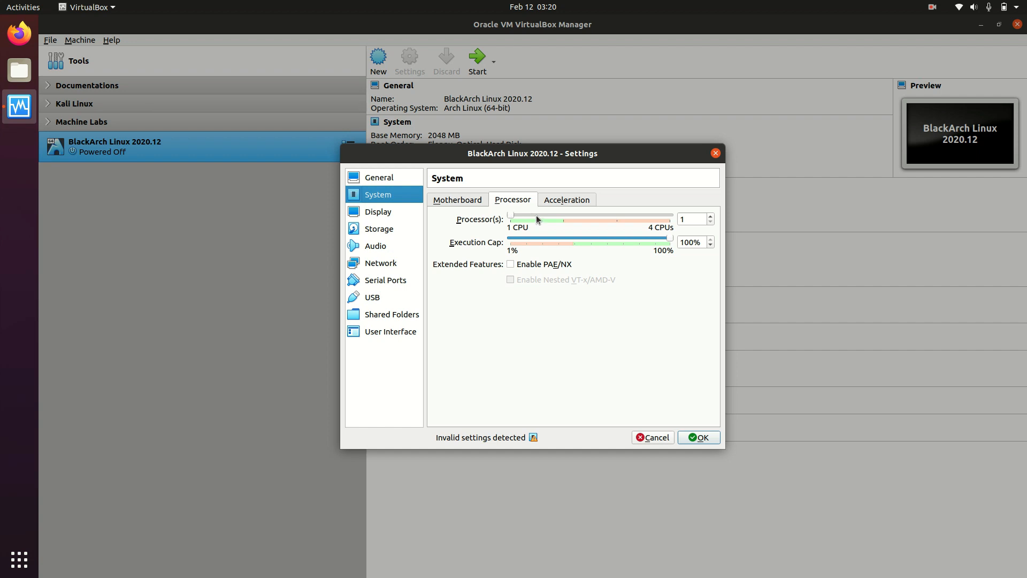
left_click(560, 216)
Attach the virtual machine's first network adapter to Bridged Adapter using wlp2s0.
left_click(393, 265)
left_click(514, 234)
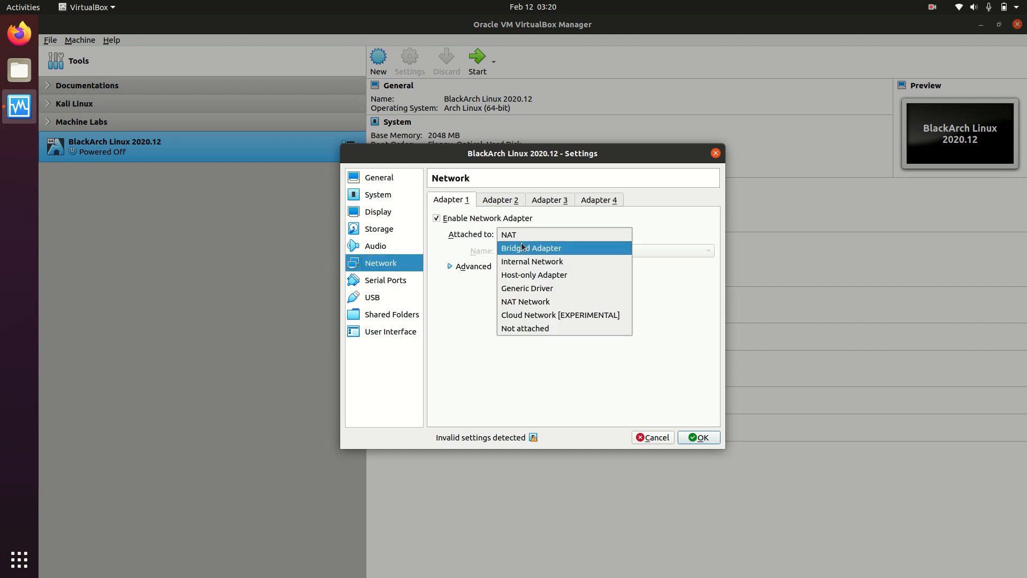
left_click(526, 250)
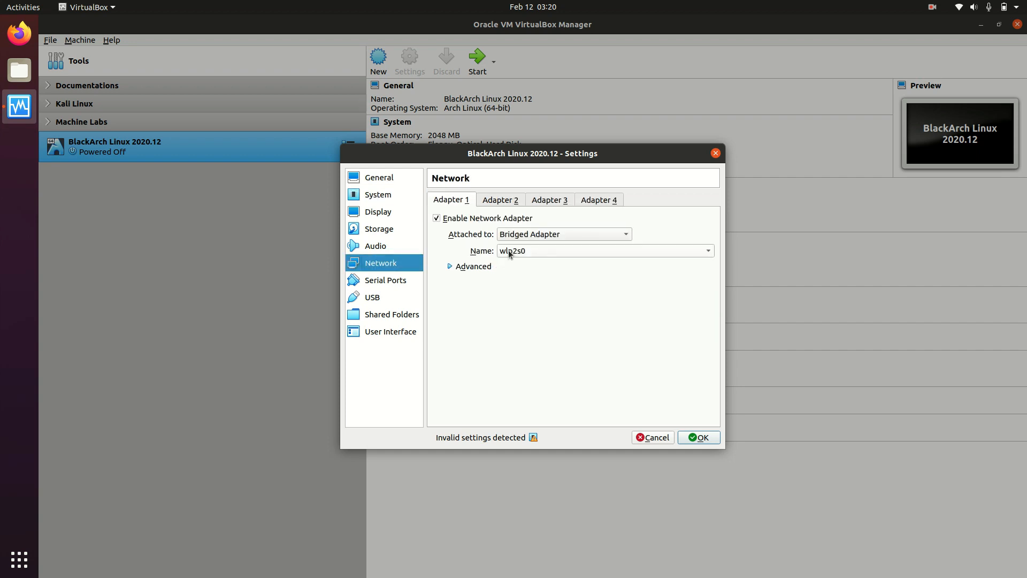
Load blackarch-linux-full-2020.12.01-x86_64.iso into the virtual machine's empty IDE optical drive.
left_click(372, 230)
left_click(493, 225)
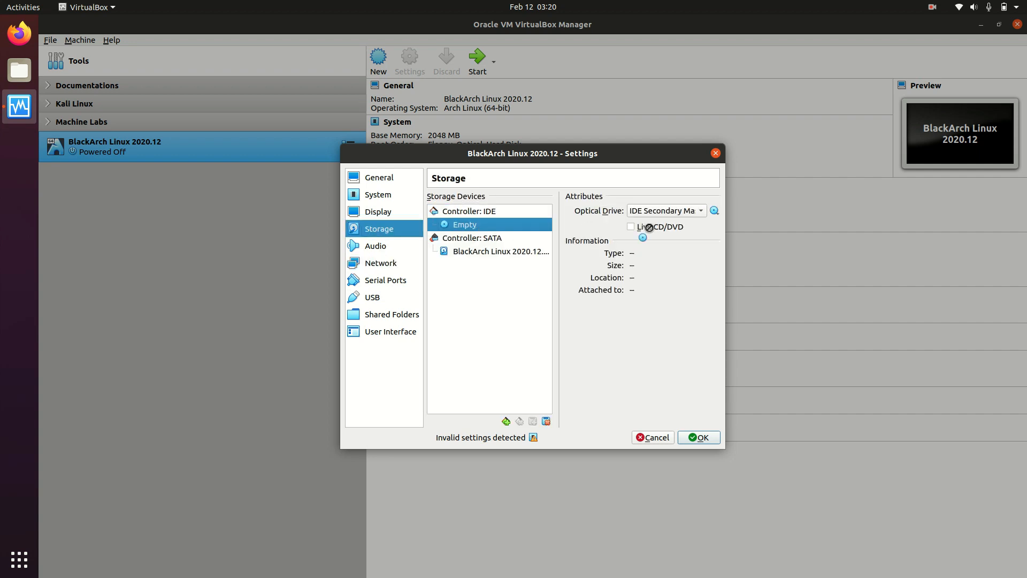
left_click(715, 215)
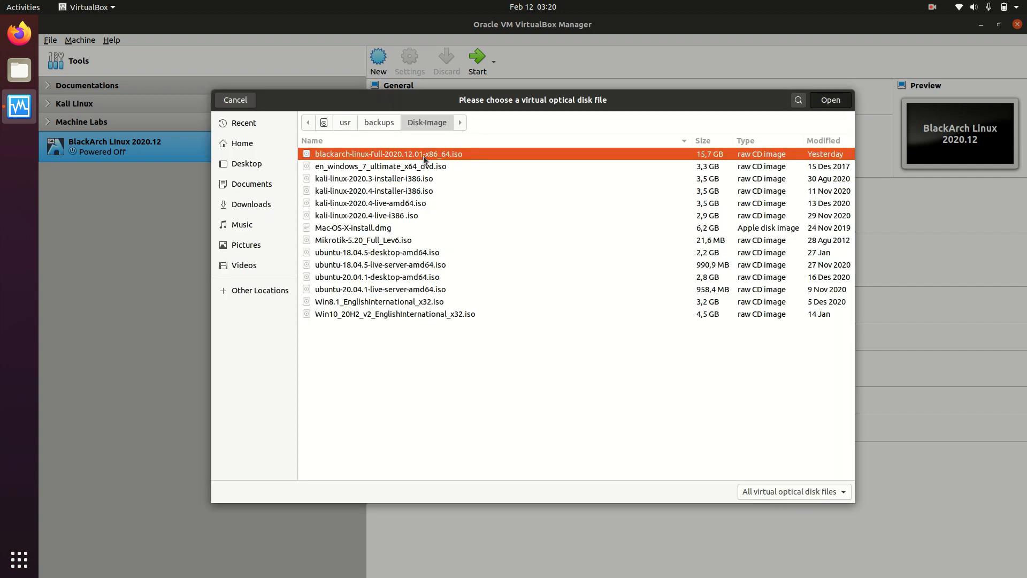
double_click(422, 156)
left_click(677, 391)
Check the virtual machine's network, USB, audio and storage settings, and save the configuration.
left_click(380, 262)
left_click(383, 296)
left_click(381, 263)
left_click(381, 246)
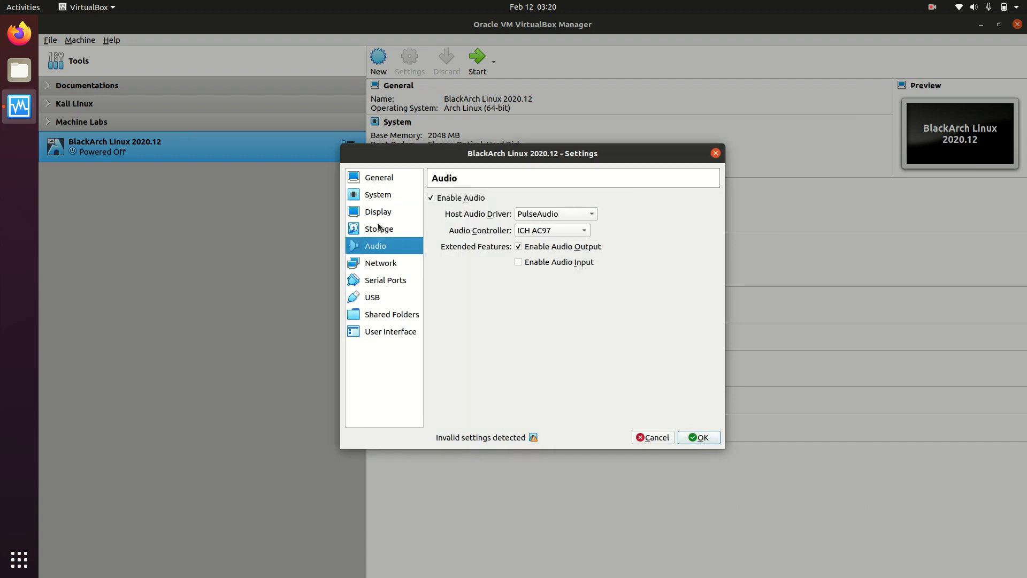
left_click(379, 228)
left_click(695, 437)
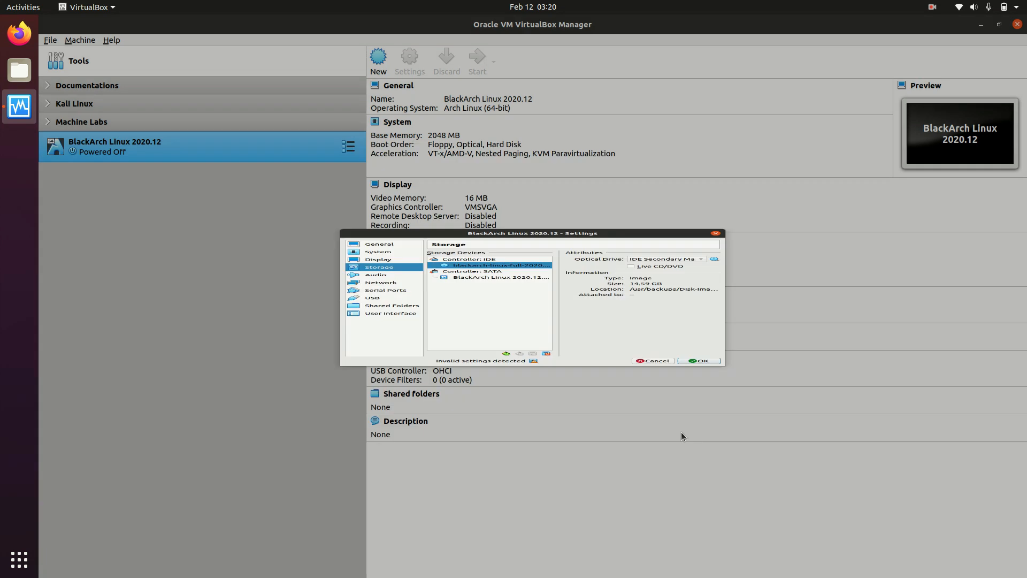
left_click(124, 104)
left_click(167, 160)
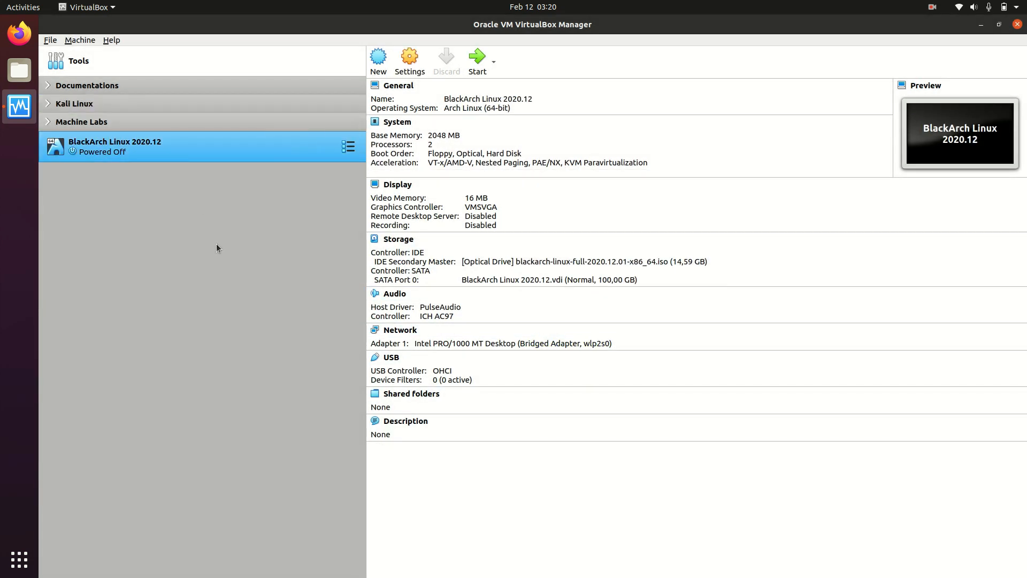
Start the virtual machine in a maximized window and boot the BlackArch Linux Full ISO (x86_64, BIOS) entry.
left_click(478, 77)
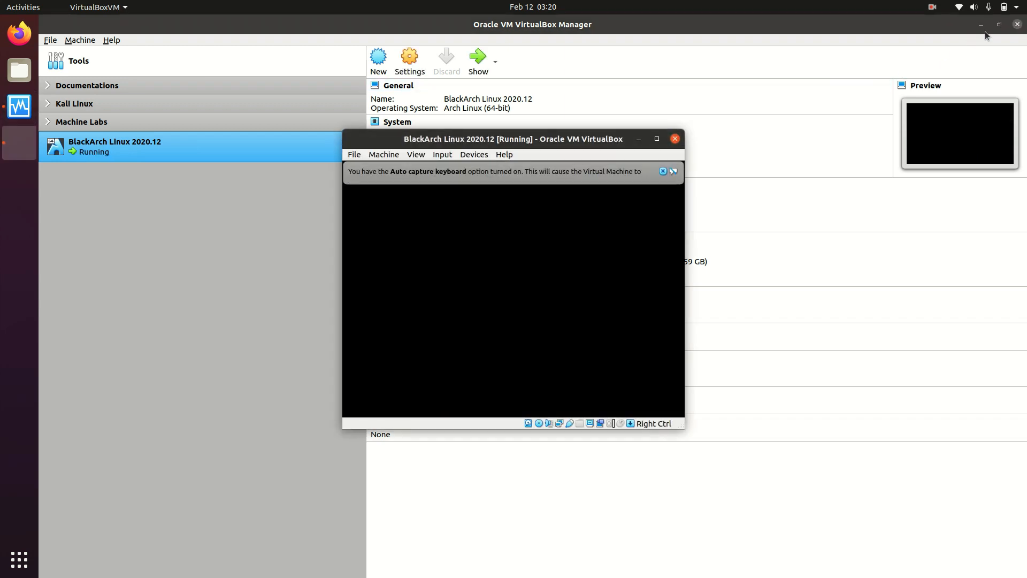
left_click(1016, 25)
left_click(656, 139)
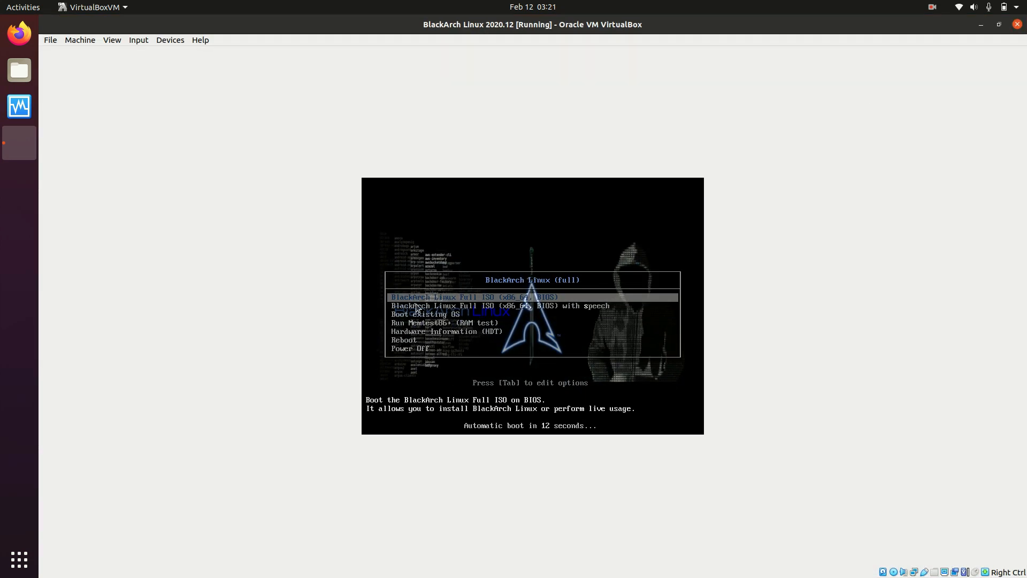
key("Return")
key("Return")
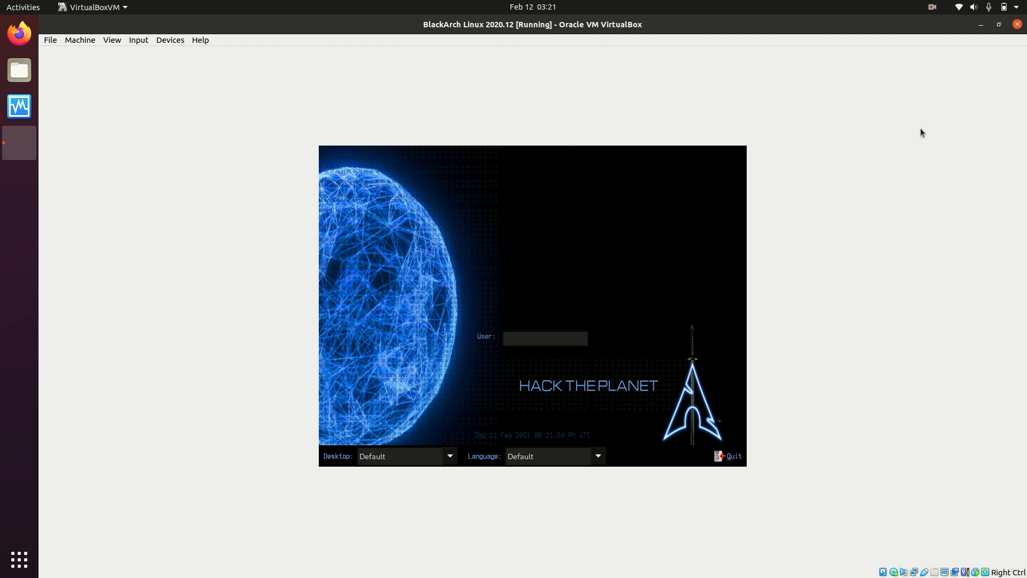
Log in to the BlackArch live system as root with the account password.
type("root")
key("Return")
type("*********")
key("Return")
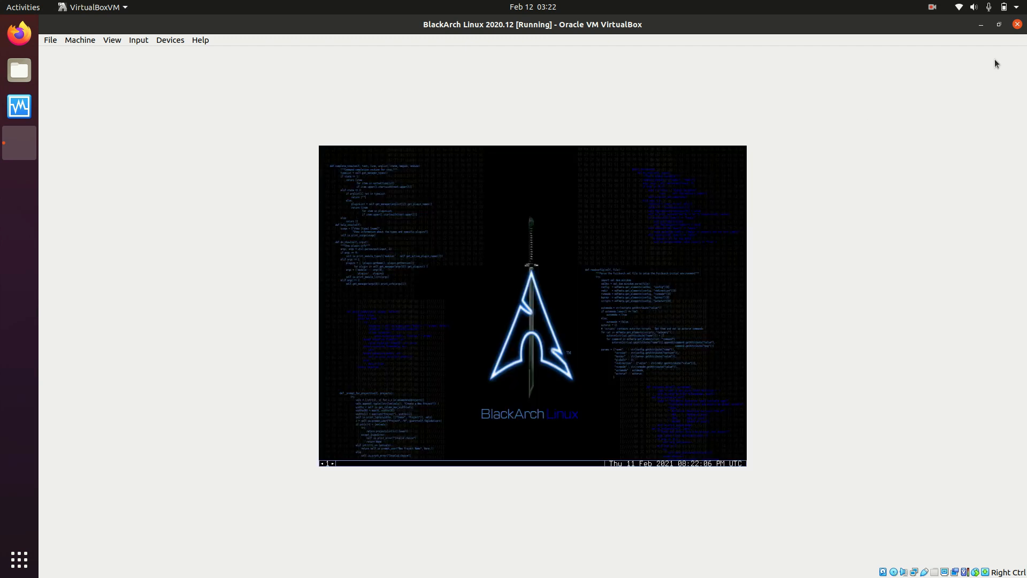
Resize the guest display to fit the virtual machine window and switch it to full-screen mode.
left_click(999, 24)
left_click(659, 138)
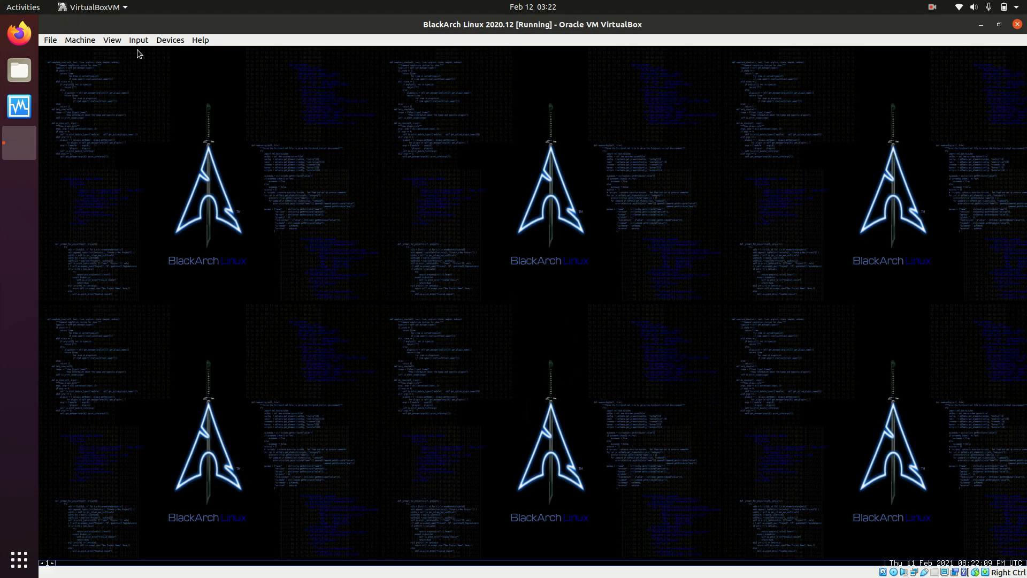
left_click(112, 40)
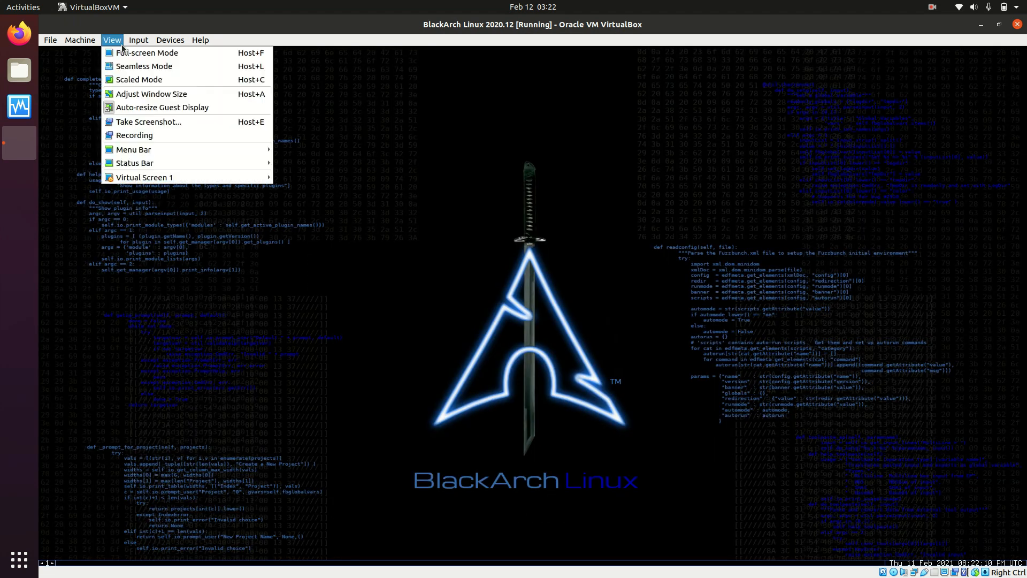
left_click(139, 55)
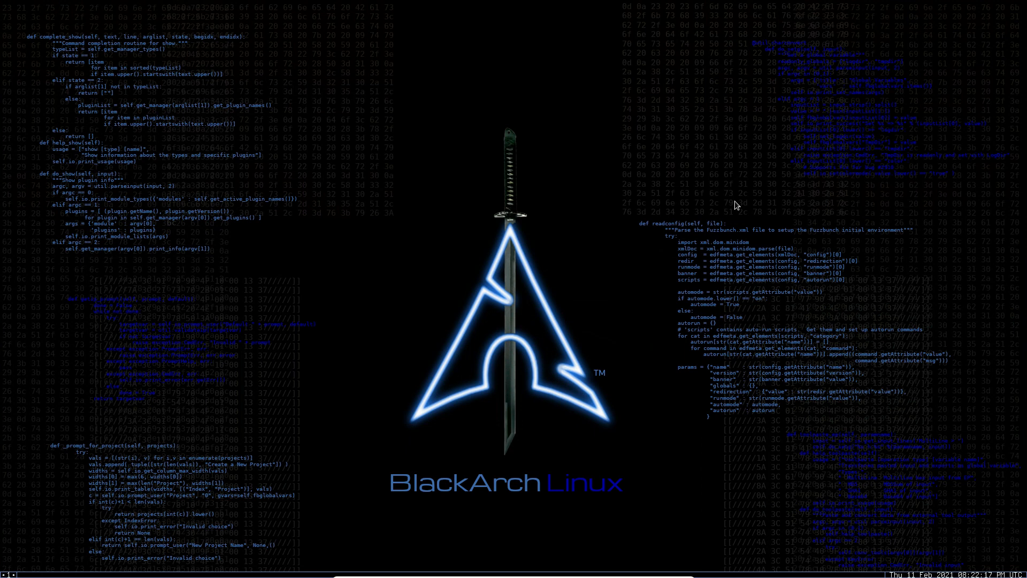
Open a green terminal from the BlackArch desktop and enlarge it to fill the screen.
right_click(367, 140)
mouse_move(369, 150)
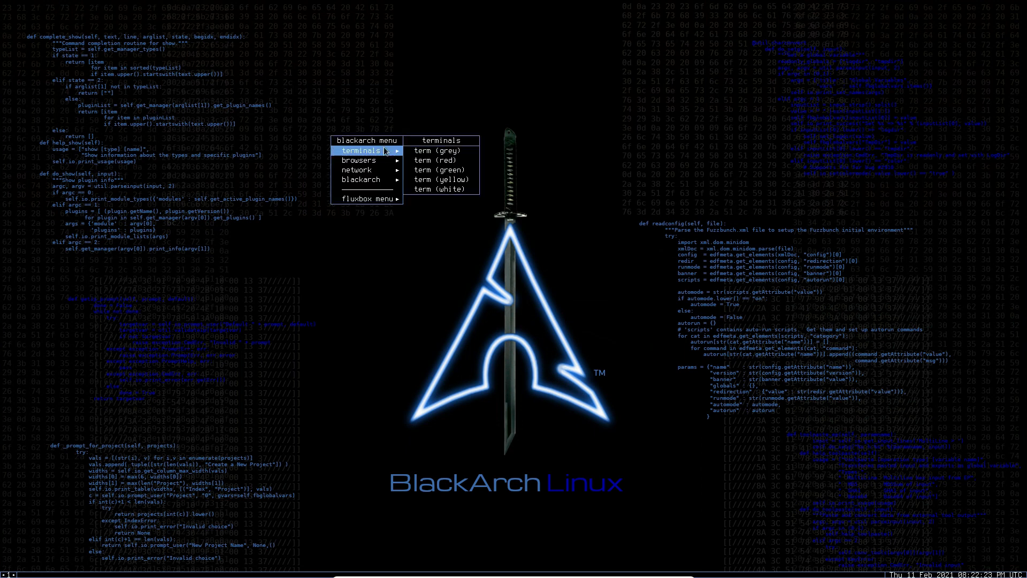
left_click(443, 172)
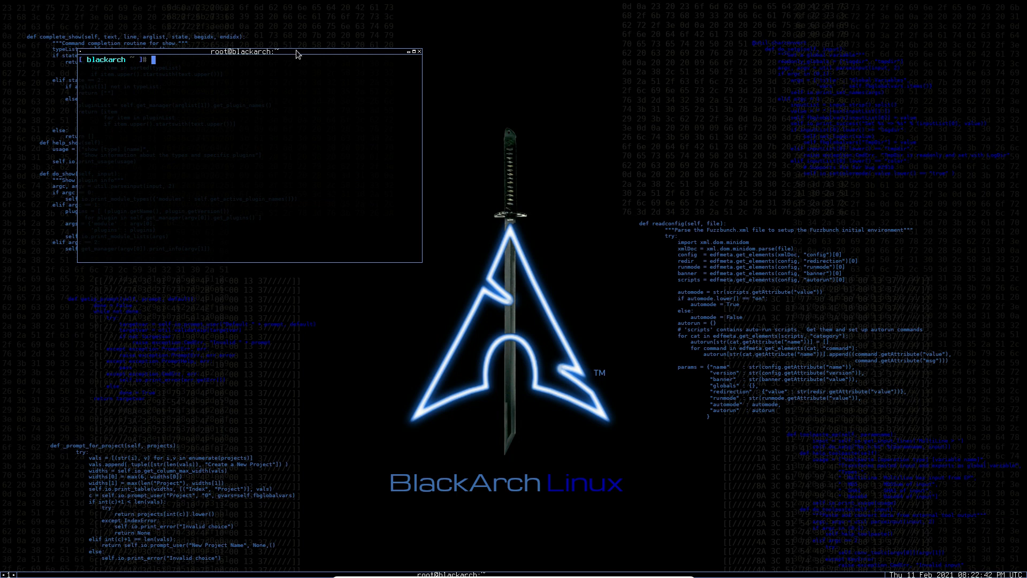
left_click_drag(340, 53, 463, 118)
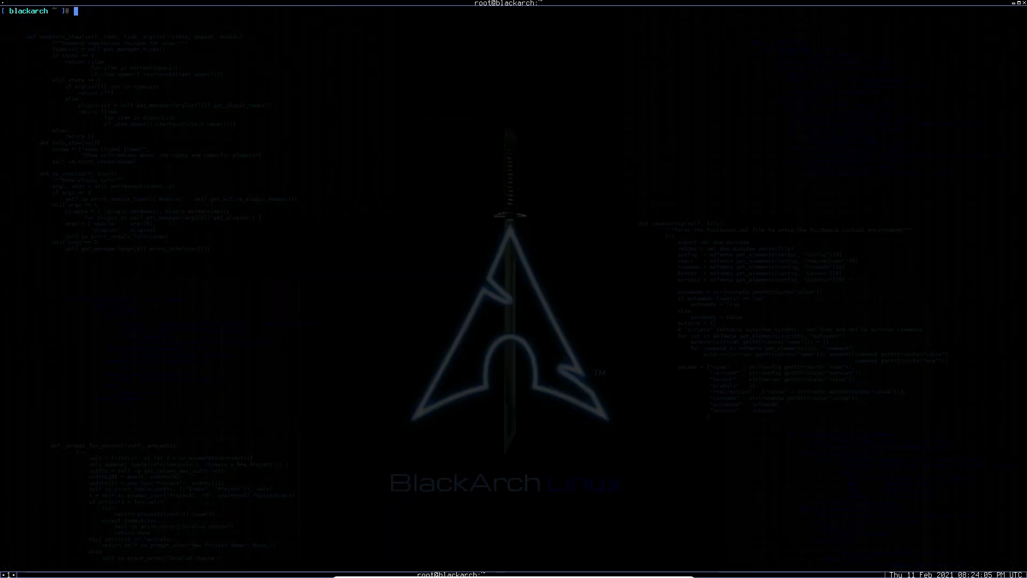
Run the blackarch-install command in the terminal to launch the BlackArch installer.
type("black")
type("arch-installer")
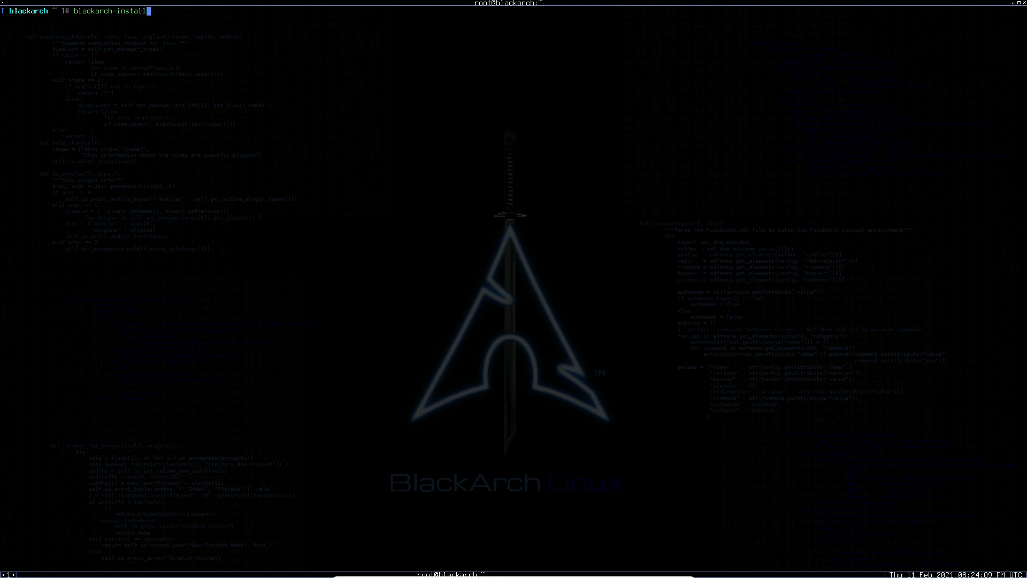
key("Return")
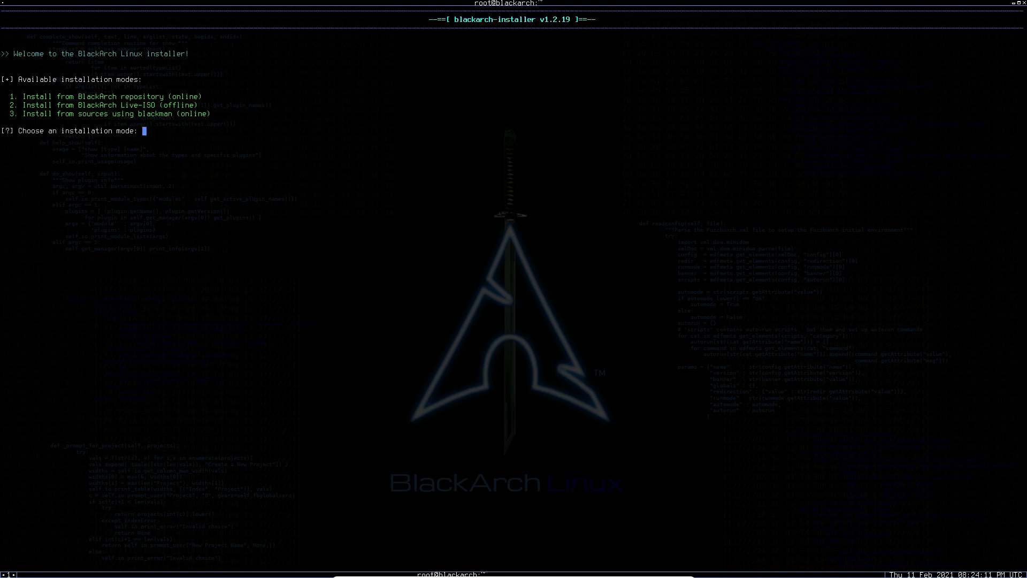
Choose offline installation from the BlackArch Live-ISO and the Quiet output mode.
type("2")
key("Return")
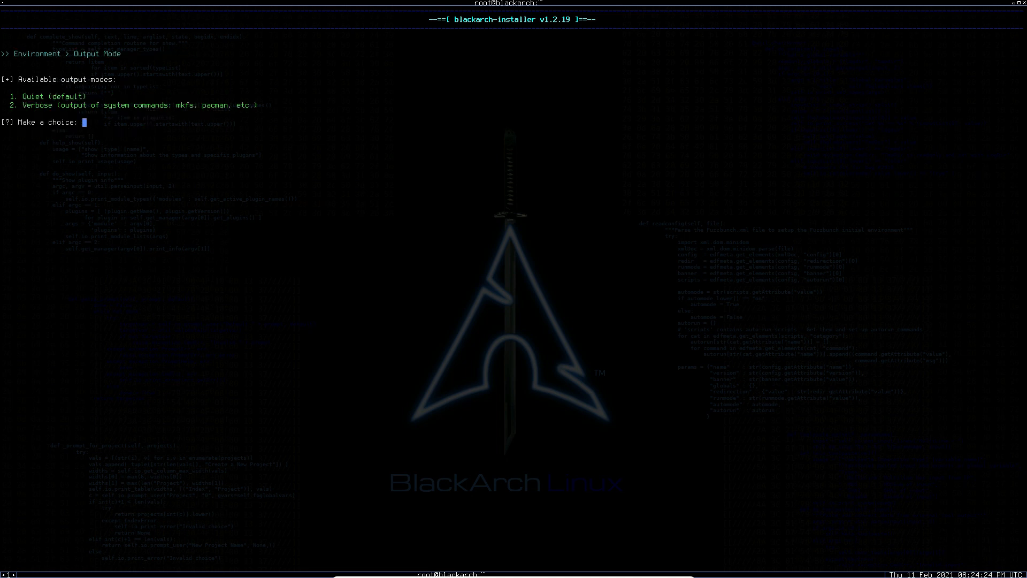
type("1")
key("Return")
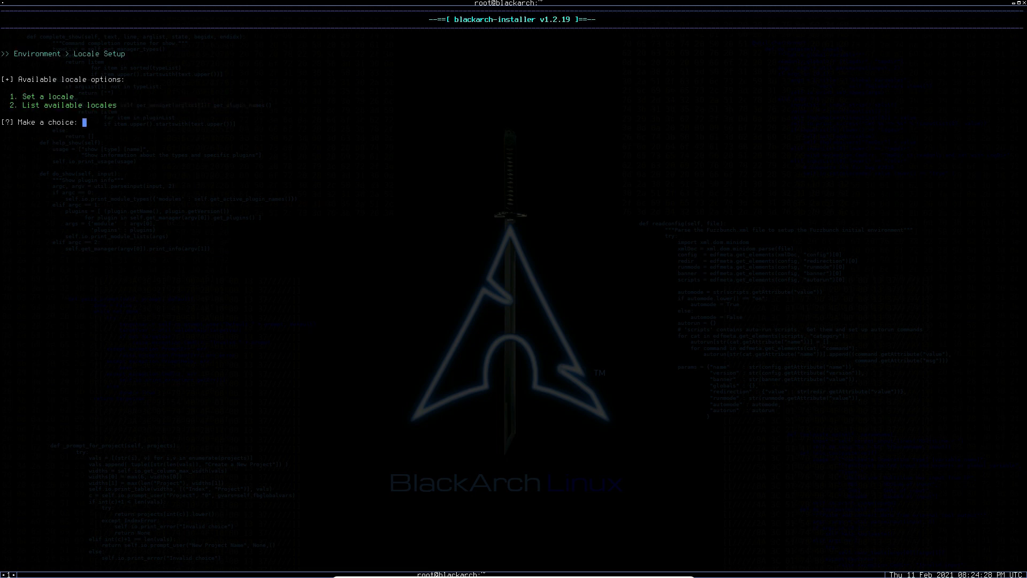
Set the system locale to the default en_US.UTF-8.
type("1")
key("Return")
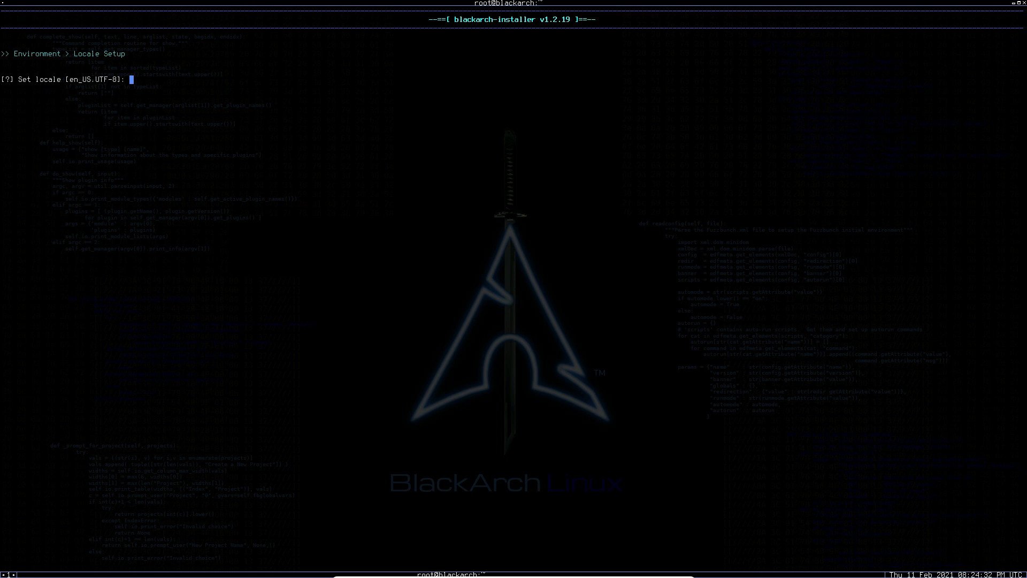
key("Return")
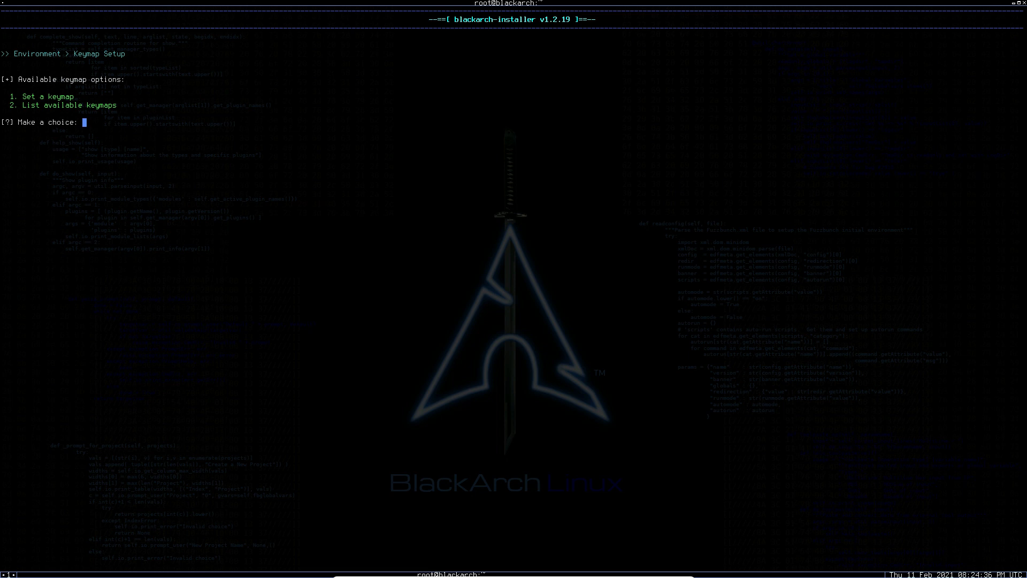
Set the keymap to us and the hostname to hacktivity.
type("1")
key("Return")
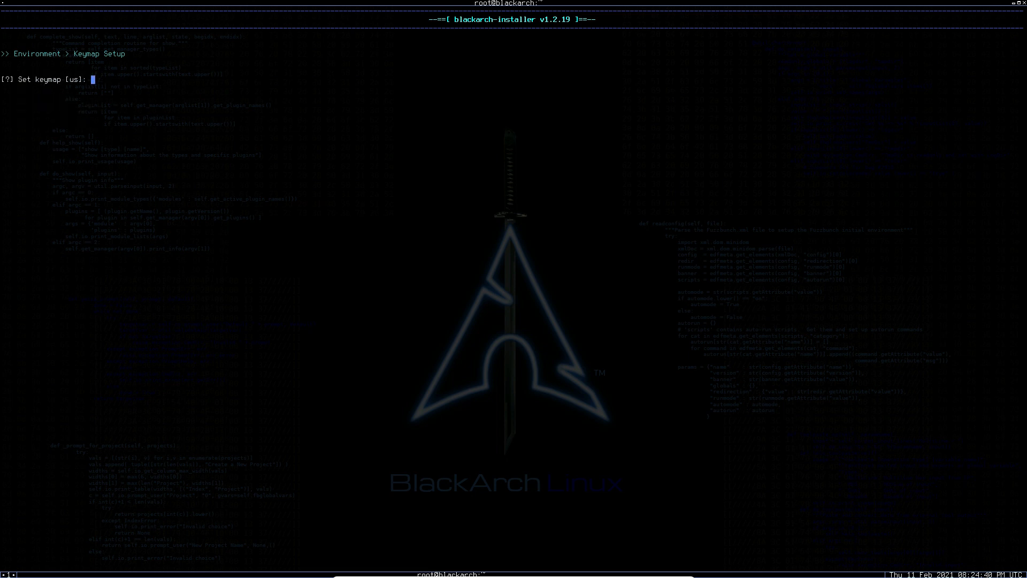
type("us")
key("Return")
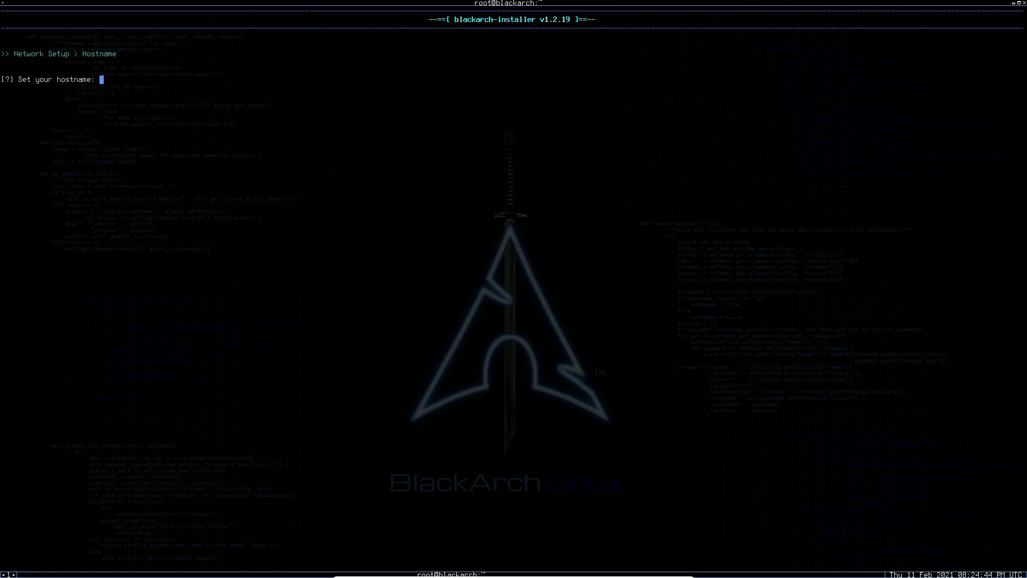
type("hacktivity")
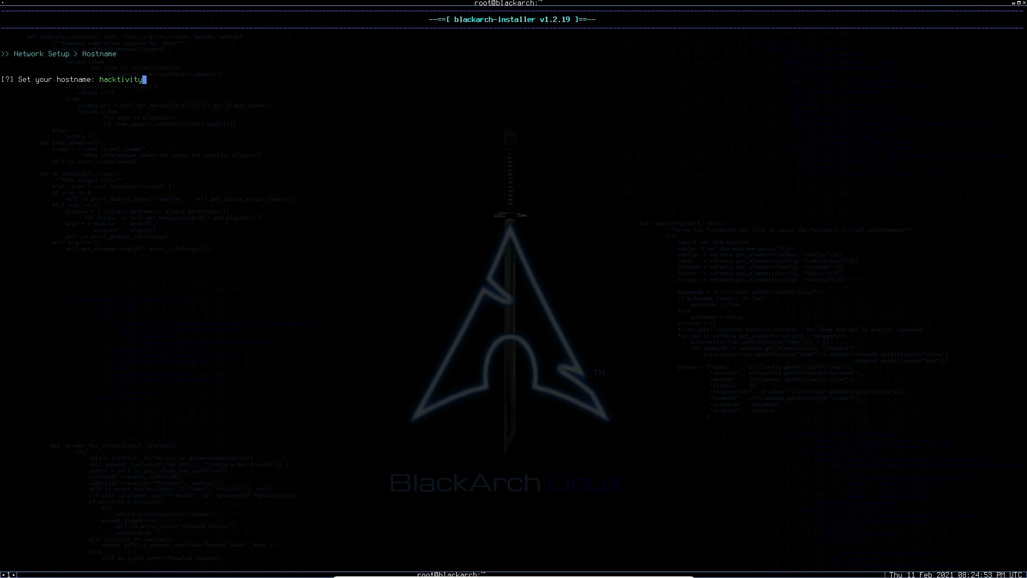
key("Return")
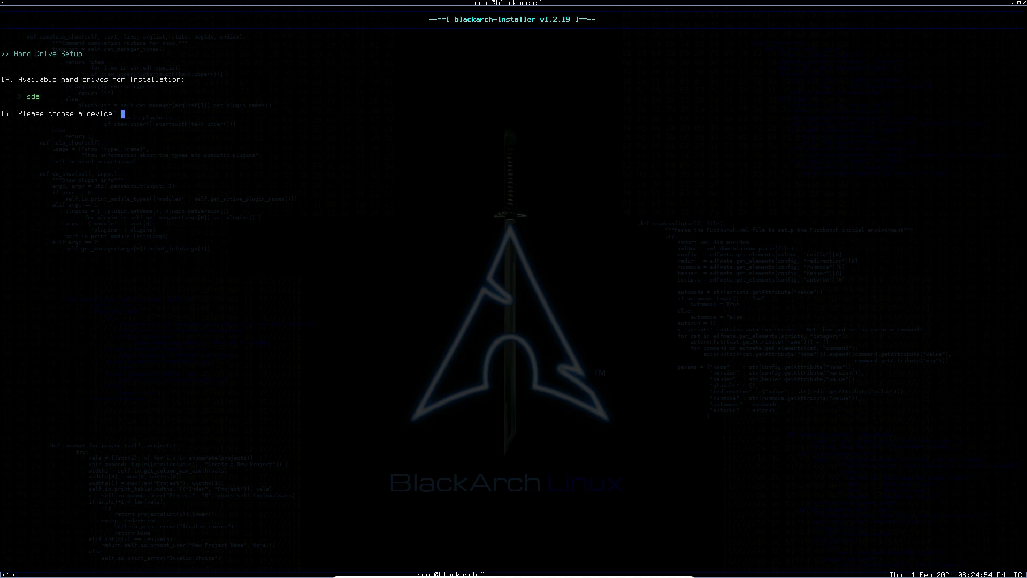
Choose sda as the installation drive and answer no to the question preceding partition creation.
type("sda")
key("BackSpace")
key("BackSpace")
key("BackSpace")
type("sda")
key("Return")
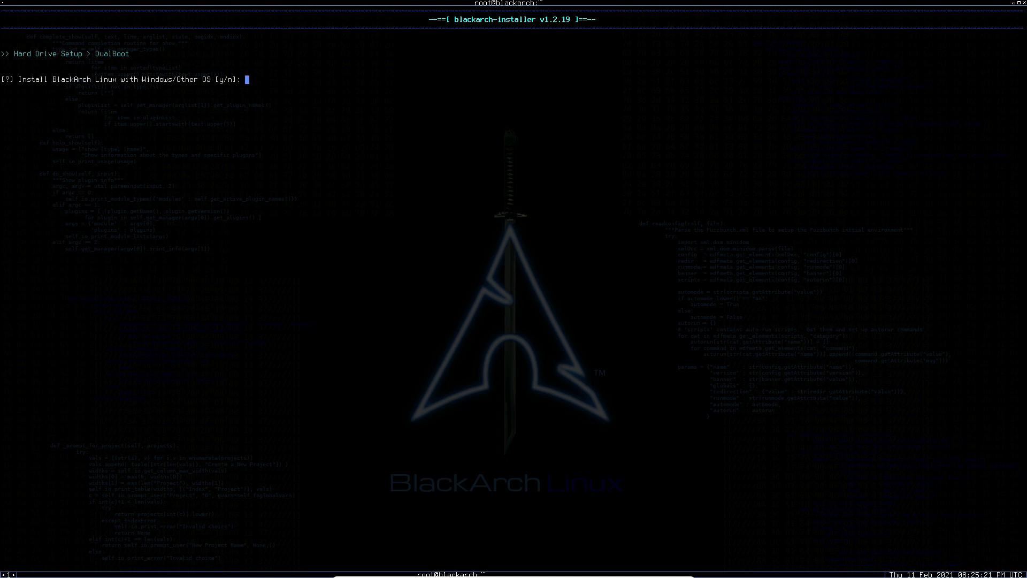
type("n")
key("Return")
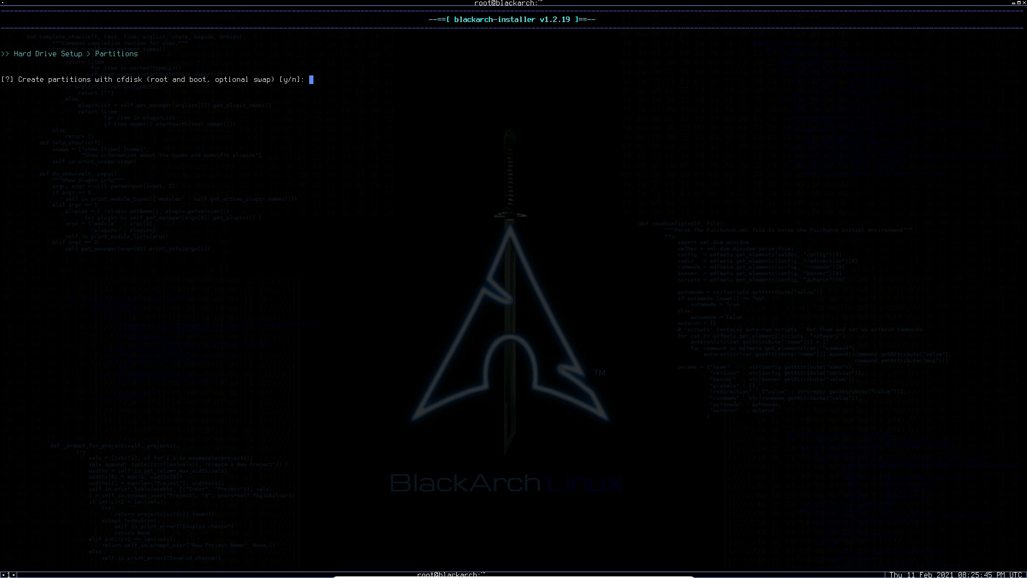
Open cfdisk with an in-memory zeroed partition table and give the disk a dos label.
type("y")
key("Return")
type("y")
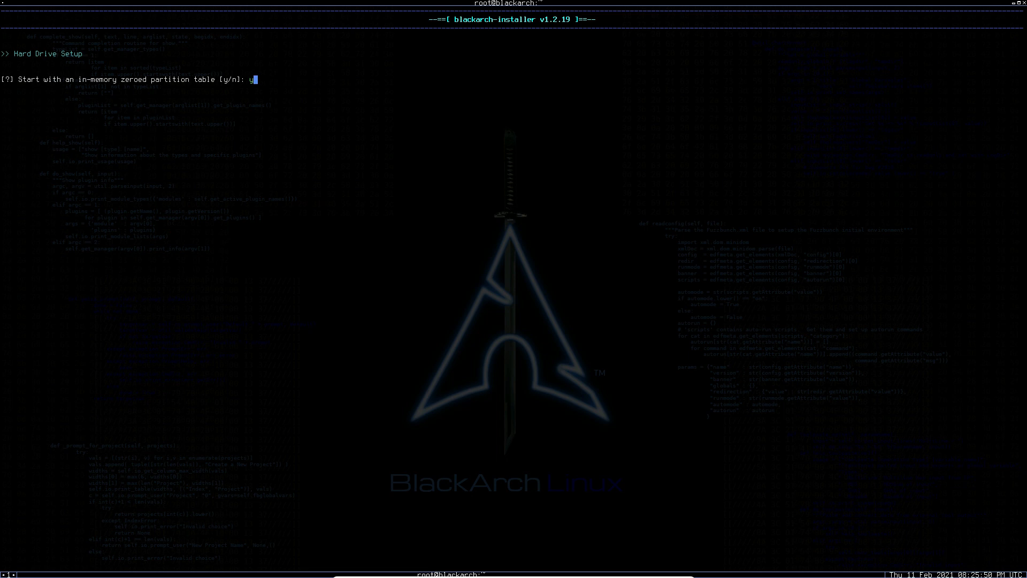
key("Return")
key("Down")
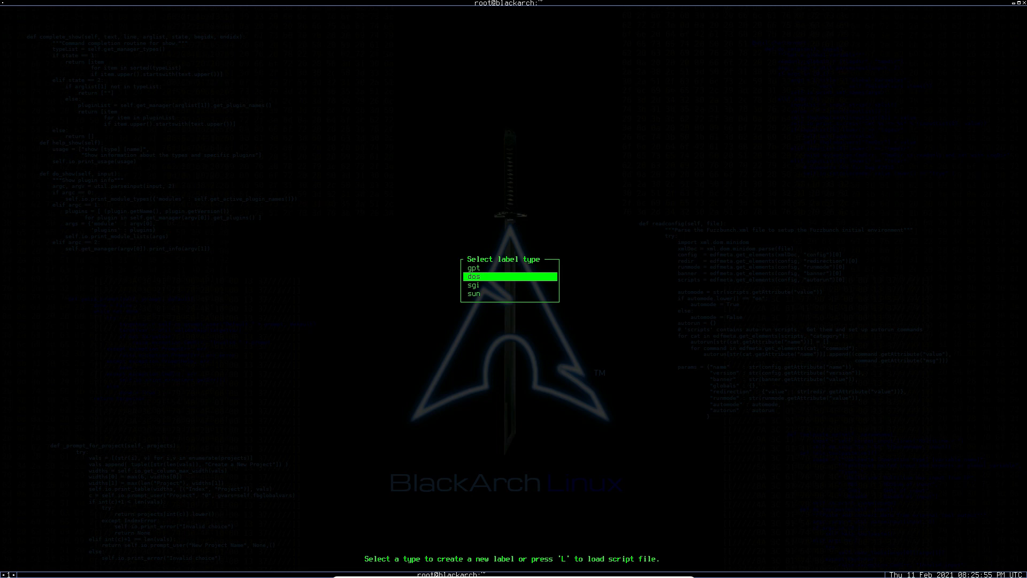
key("Return")
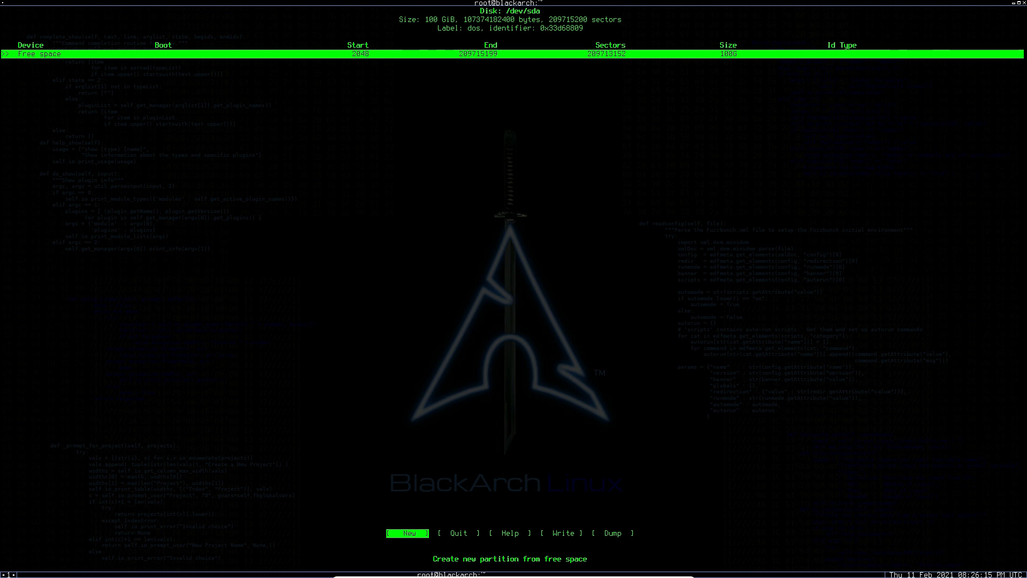
Create a 500M primary partition from the free space on /dev/sda.
key("Return")
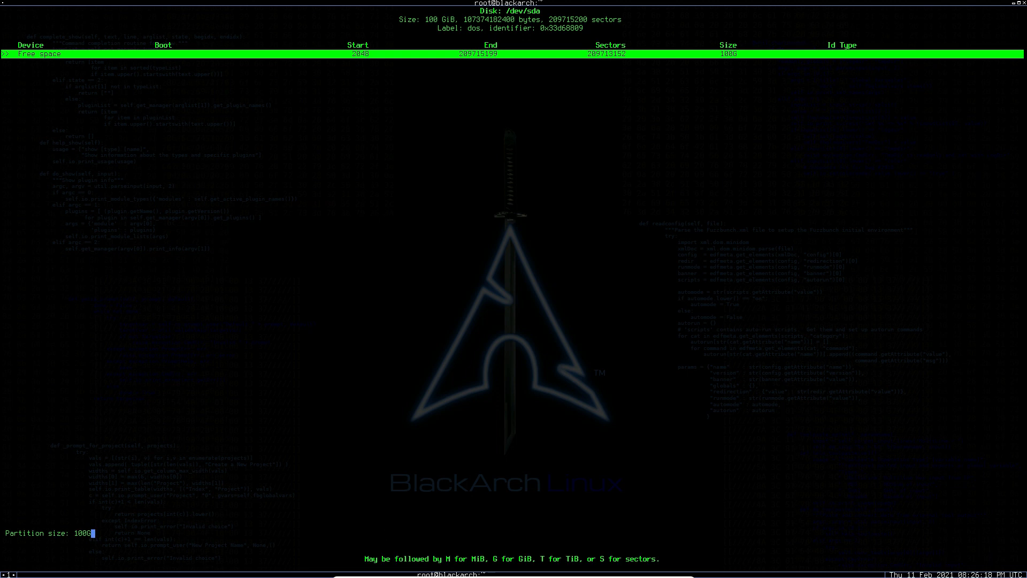
key("BackSpace")
key("BackSpace")
key("BackSpace")
key("BackSpace")
type("500M")
key("Return")
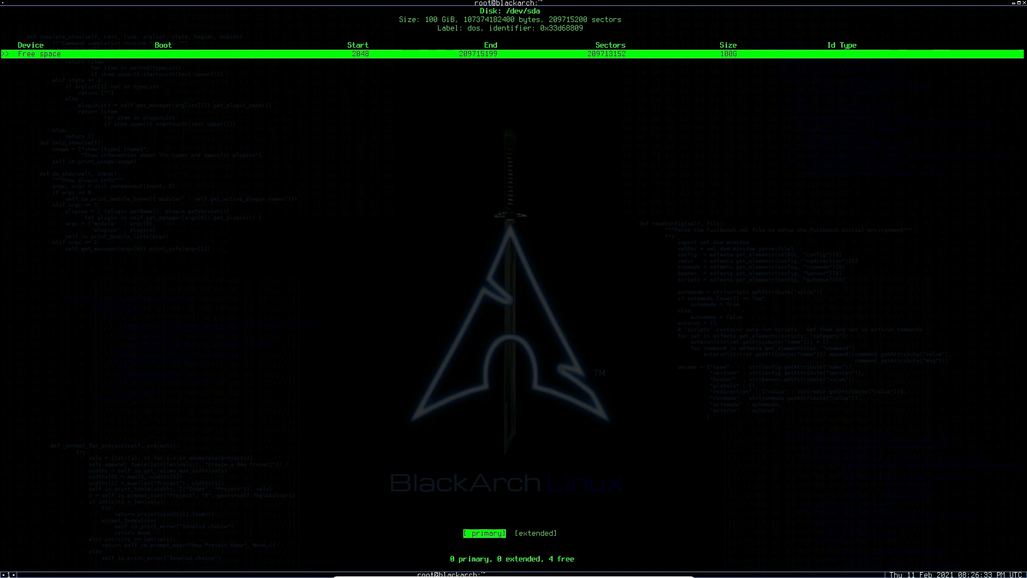
key("Return")
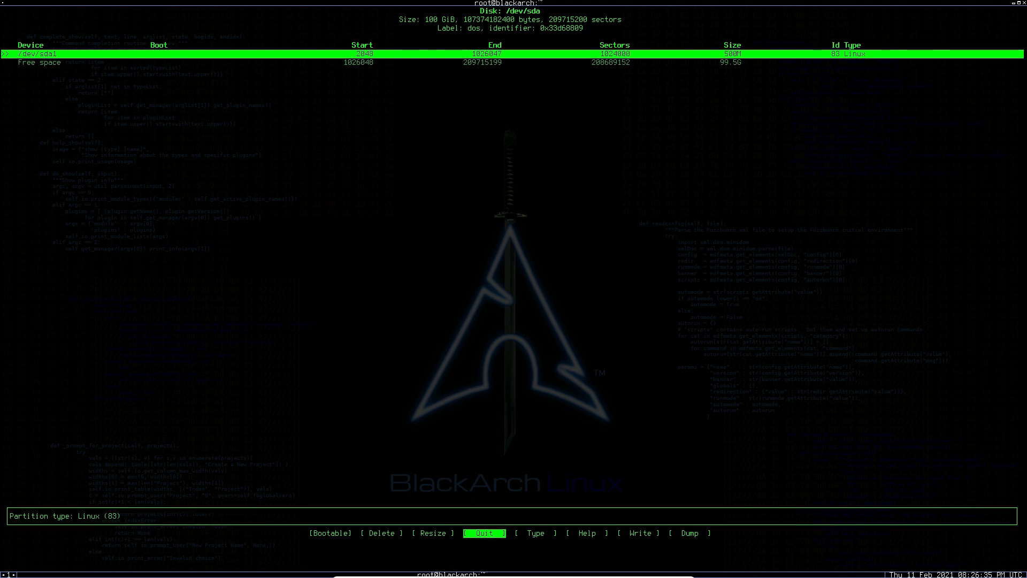
Toggle the bootable flag on for the 500M partition /dev/sda1.
key("Left")
key("Left")
key("Left")
key("Left")
key("Right")
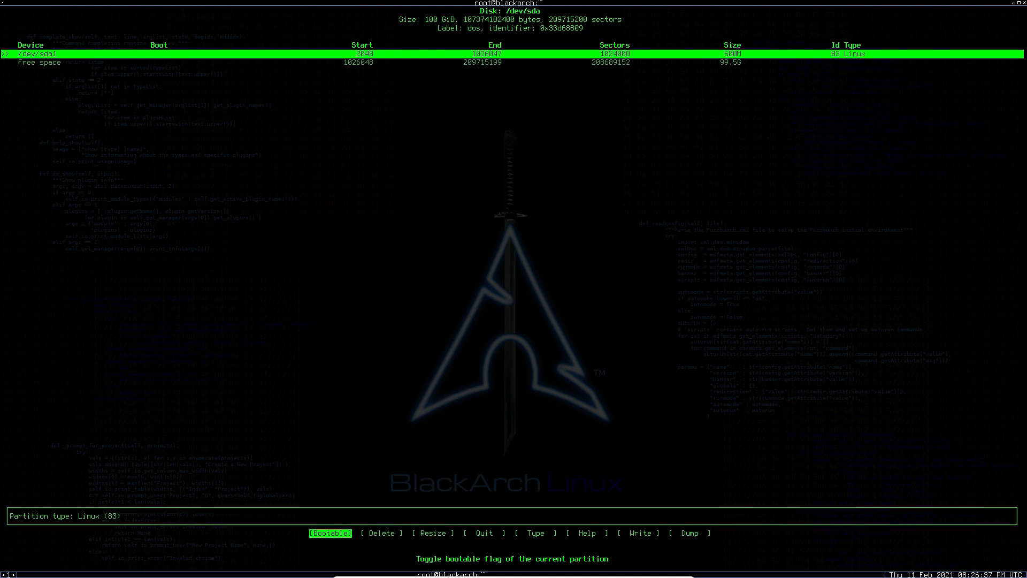
key("Return")
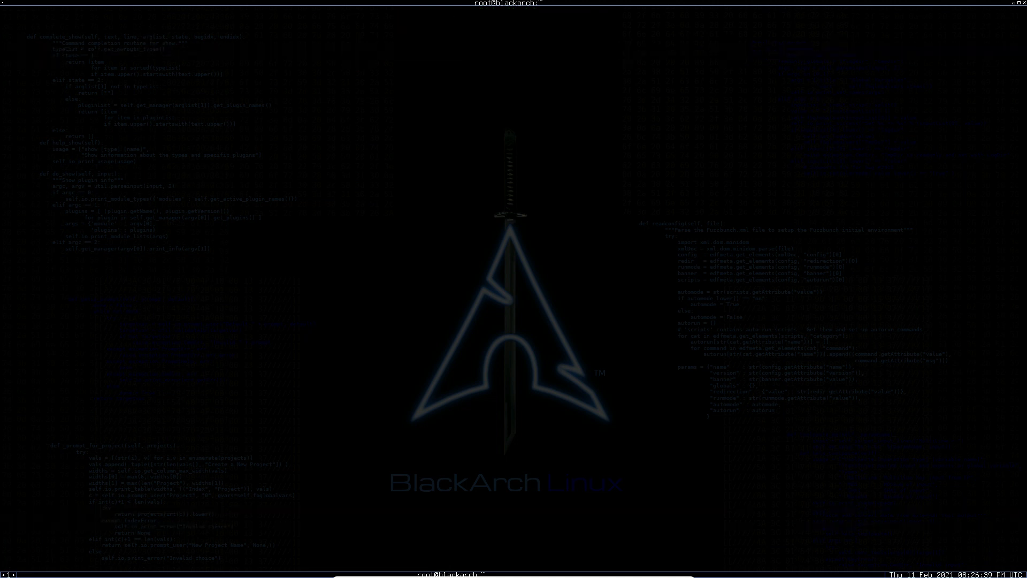
Create a 4GB primary partition from the remaining free space on /dev/sda.
key("Down")
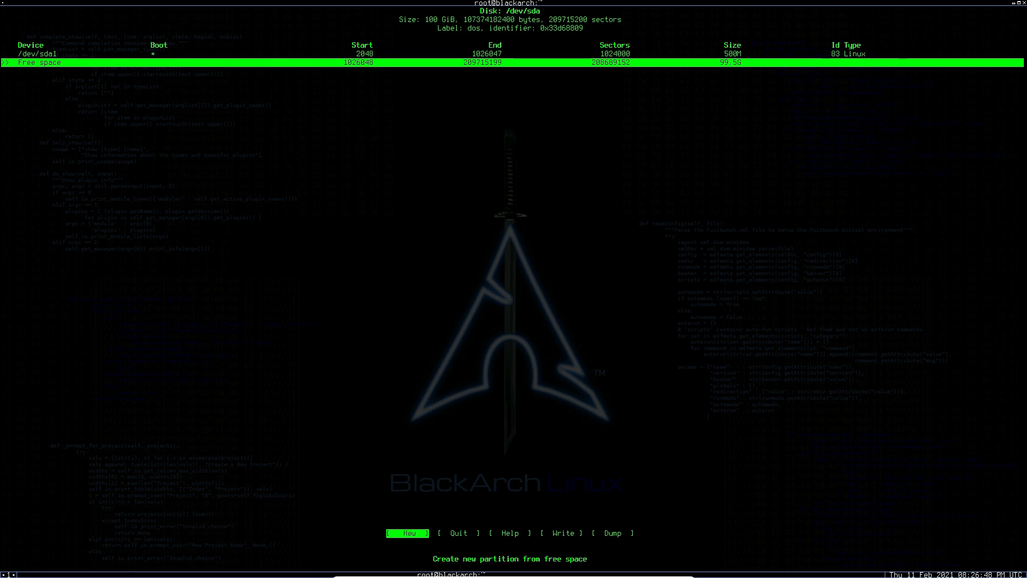
key("Return")
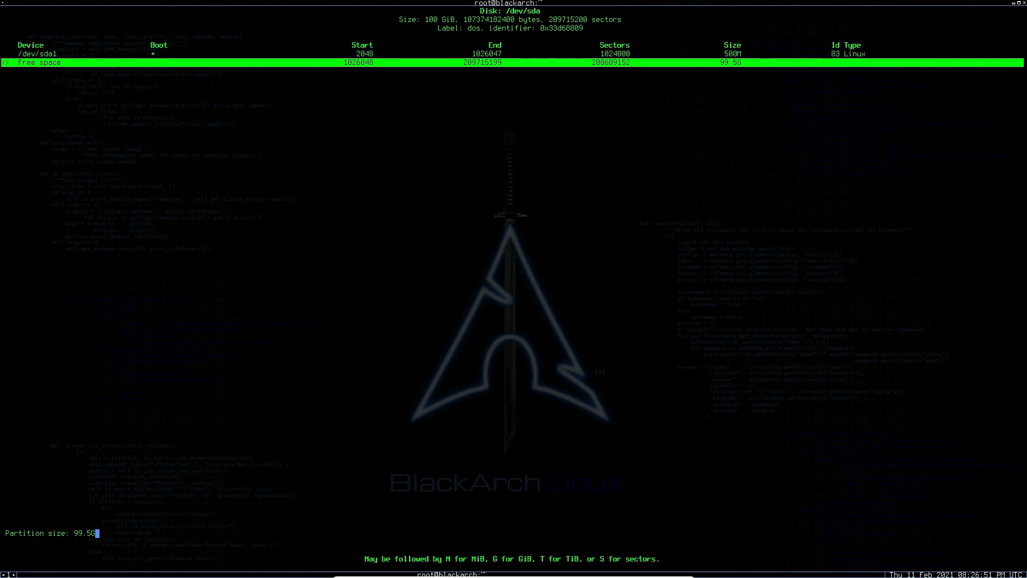
key("BackSpace")
key("BackSpace")
key("BackSpace")
key("BackSpace")
key("BackSpace")
type("4GB")
key("Return")
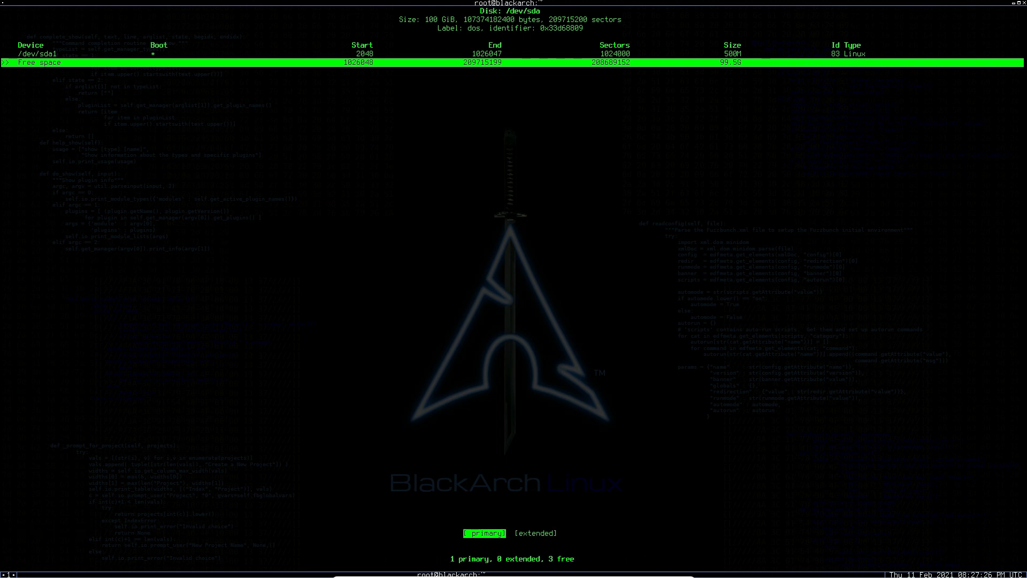
key("Return")
Change the type of partition /dev/sda2 to Linux swap / Solaris.
key("Right")
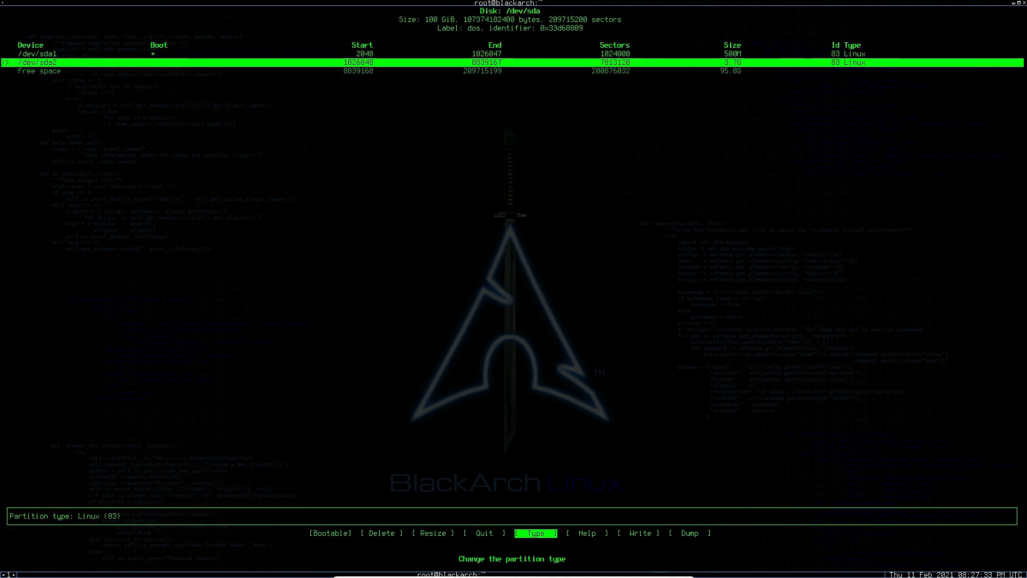
key("Return")
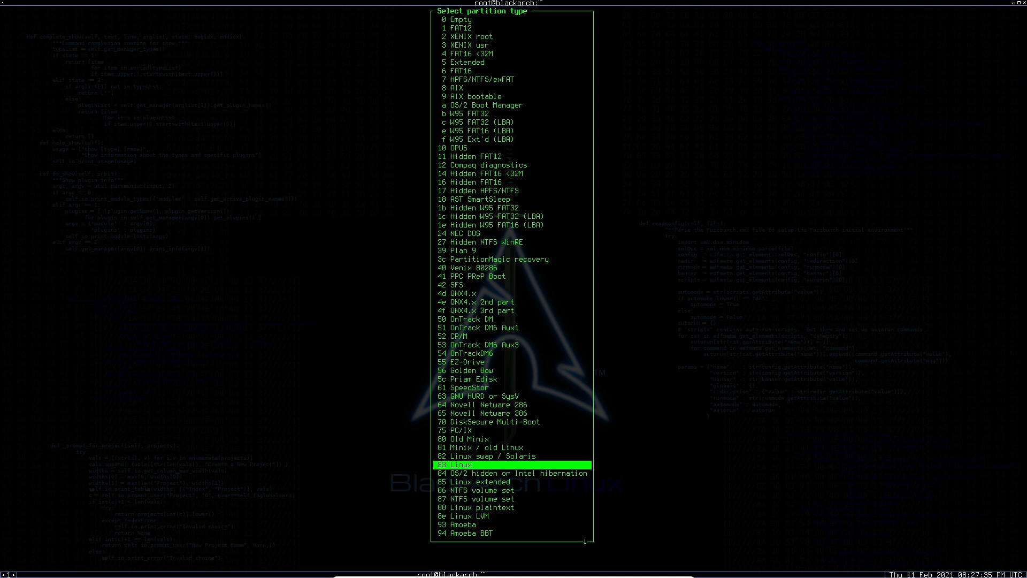
key("Up")
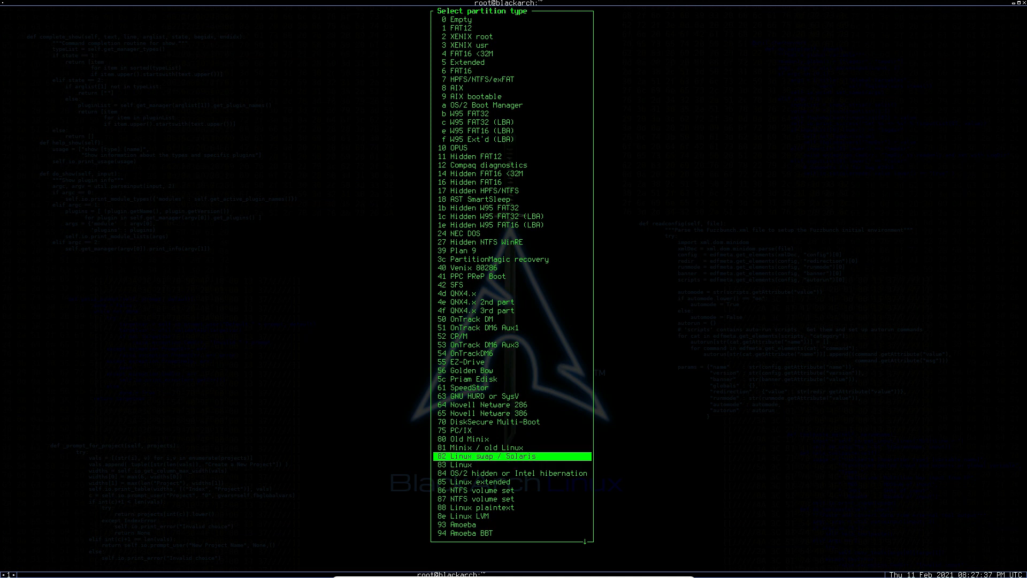
key("Return")
Create a primary partition that takes up all the remaining 95.8G of free space.
key("Down")
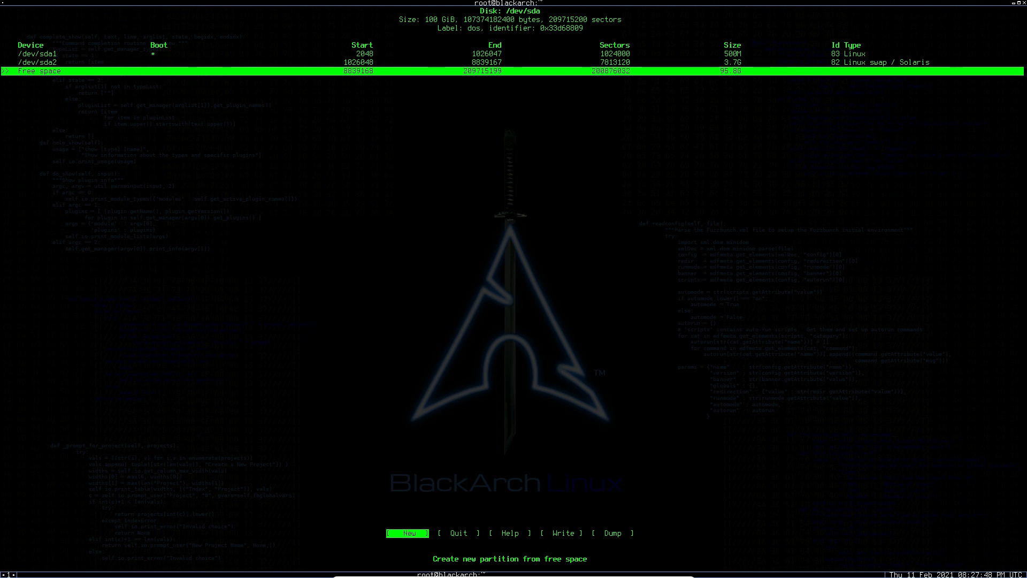
key("Return")
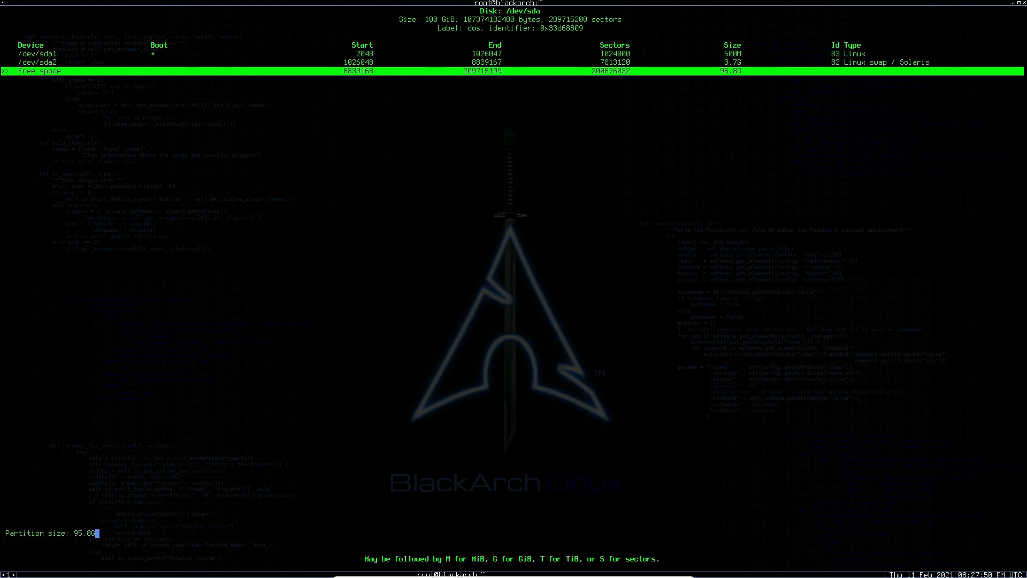
key("Return")
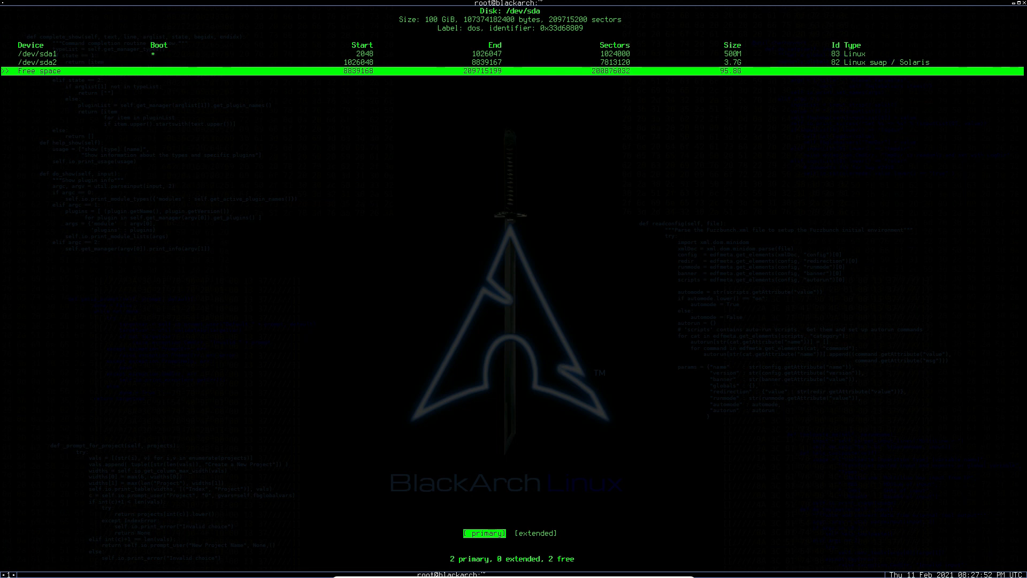
key("Return")
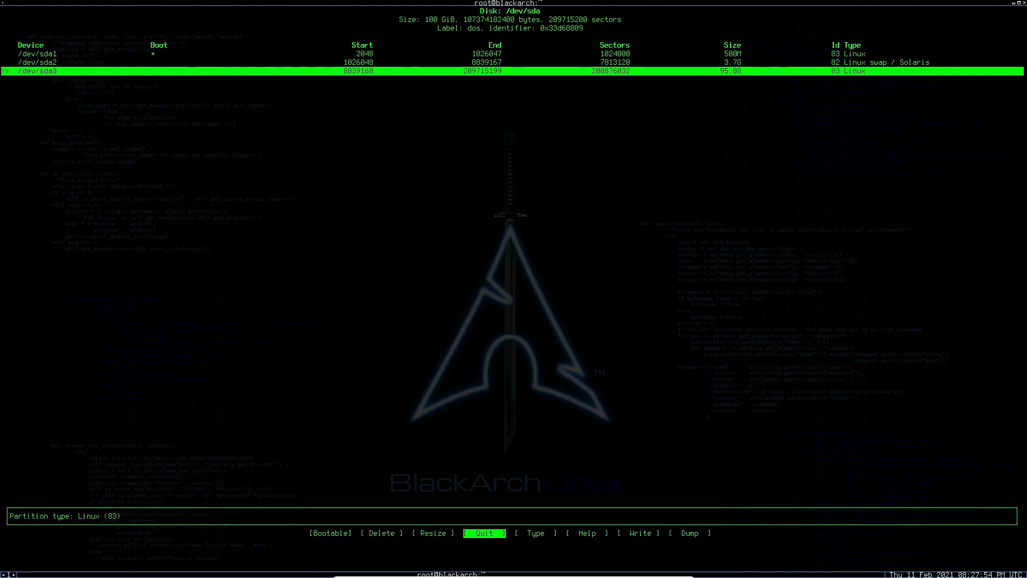
Write the partition table to the disk and answer yes to the confirmation.
key("Right")
key("Right")
key("Left")
key("Right")
key("Right")
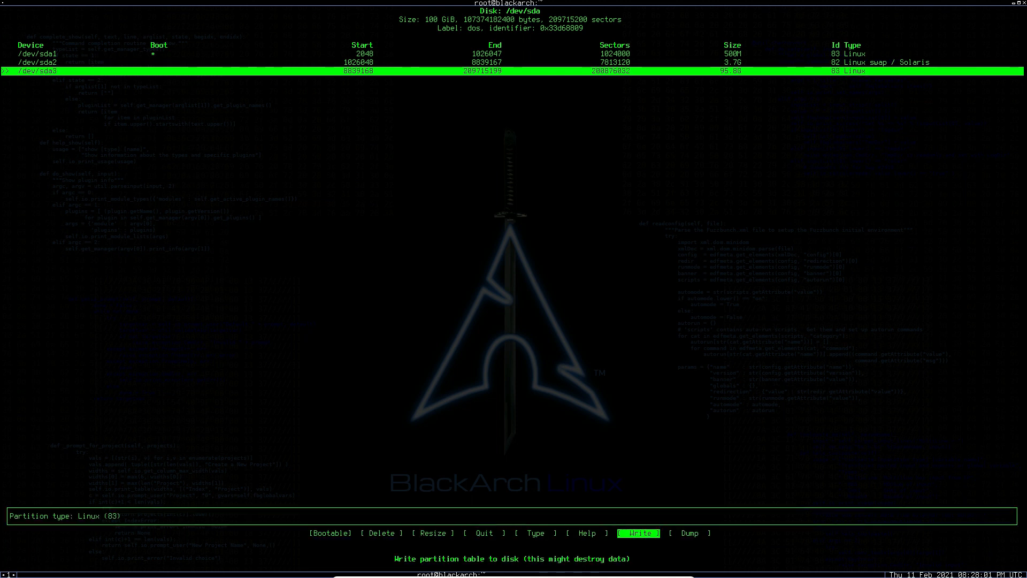
key("Return")
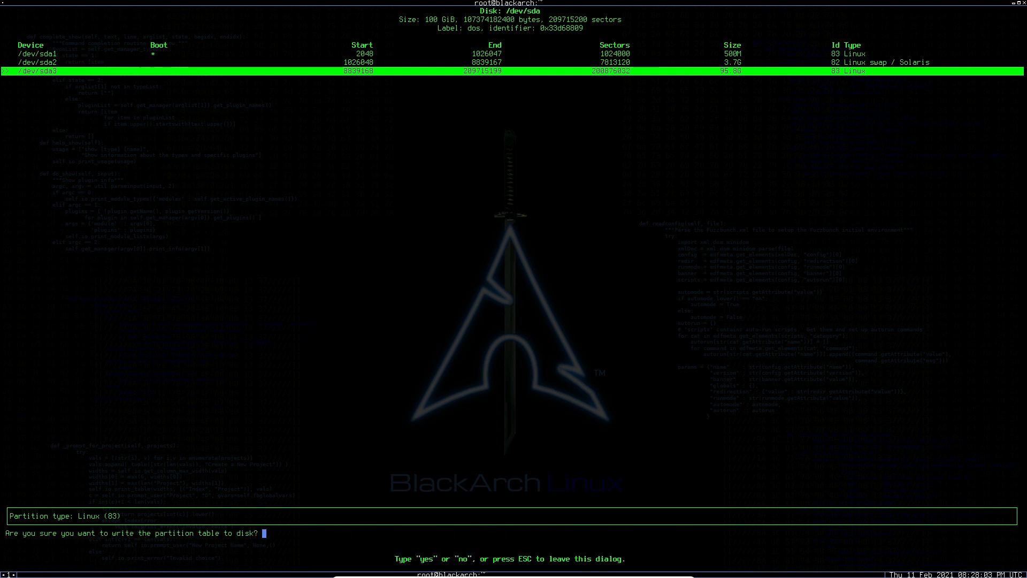
type("yes")
key("Return")
Quit cfdisk and answer no to the full encrypted root question.
key("Left")
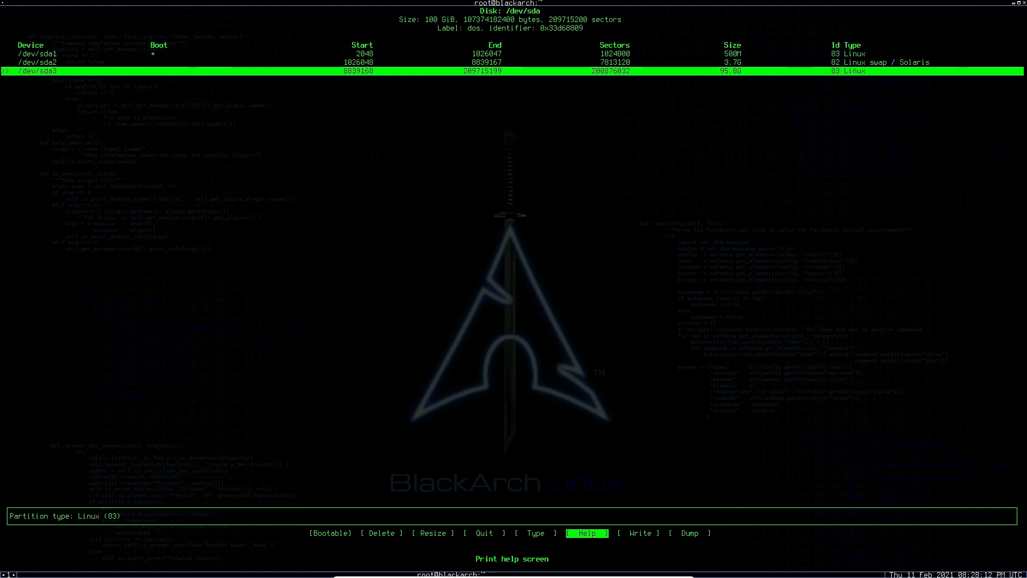
key("Left")
key("Left")
key("Return")
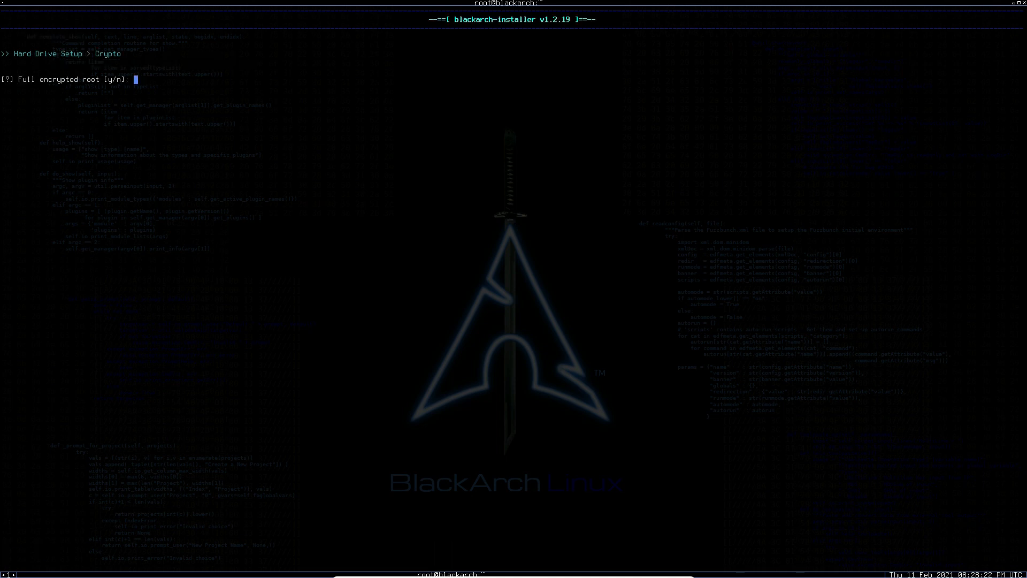
type("n")
key("Return")
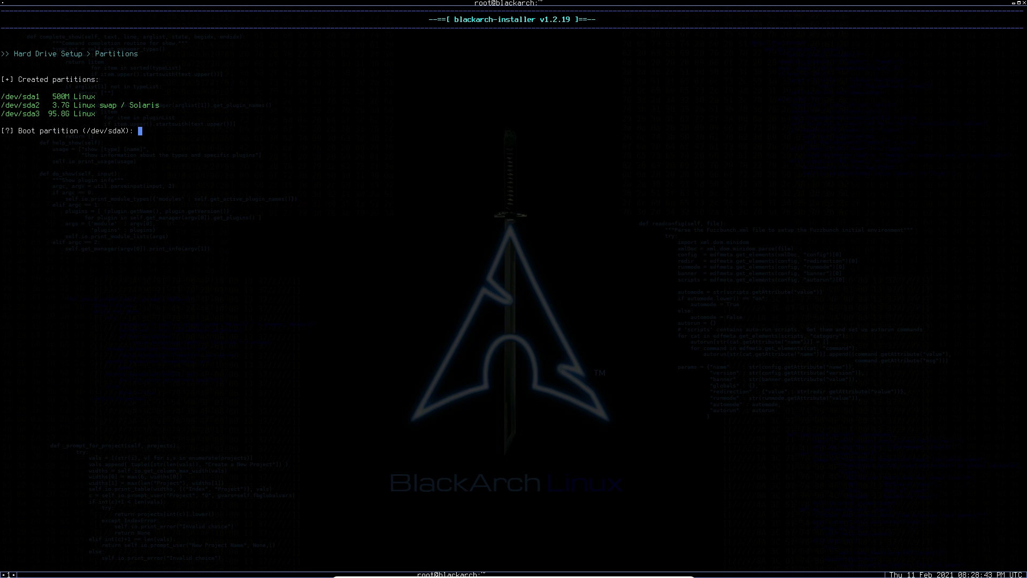
Set /dev/sda1 as the boot partition with the ext4 filesystem.
type("/dev/sda1")
key("Return")
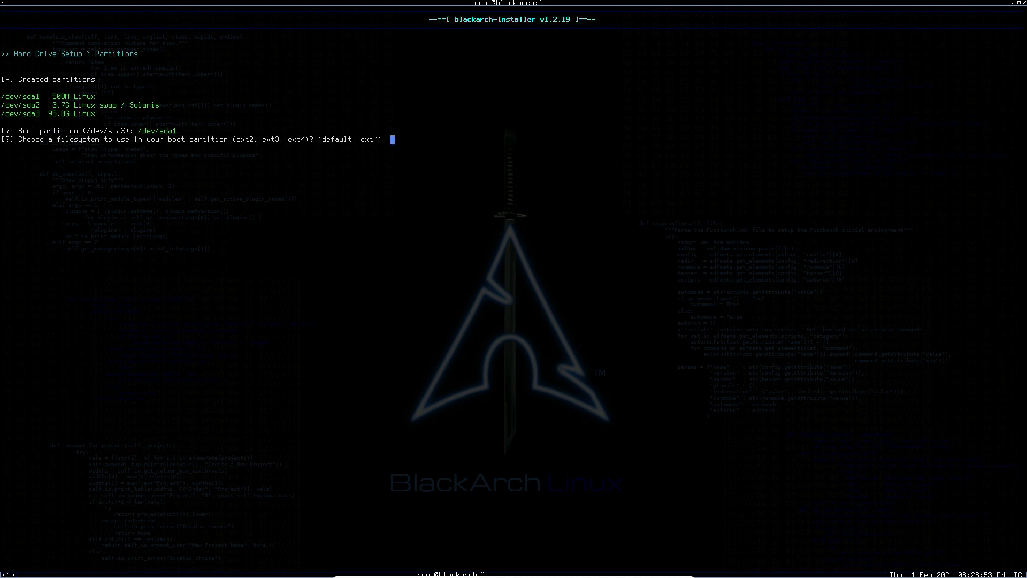
type("ext4")
key("Return")
Set /dev/sda3 as the root partition with the ext4 filesystem.
type("/dev/sda2")
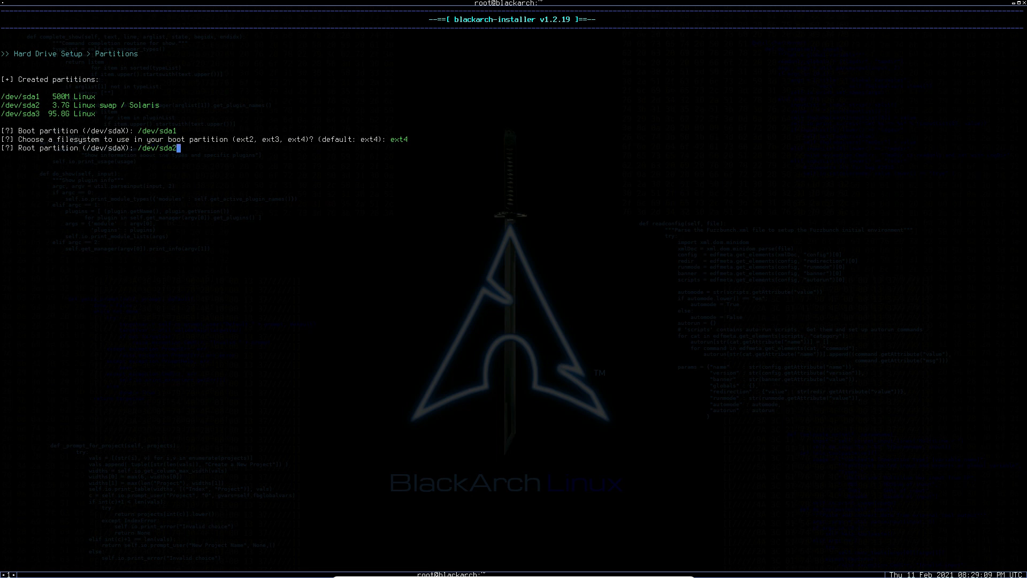
key("Return")
type("ext4")
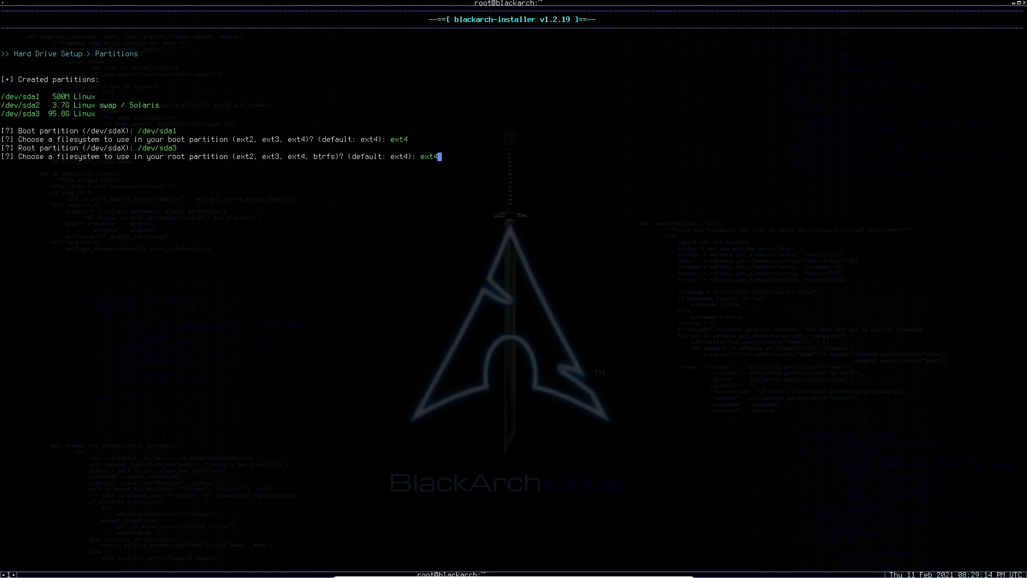
key("Return")
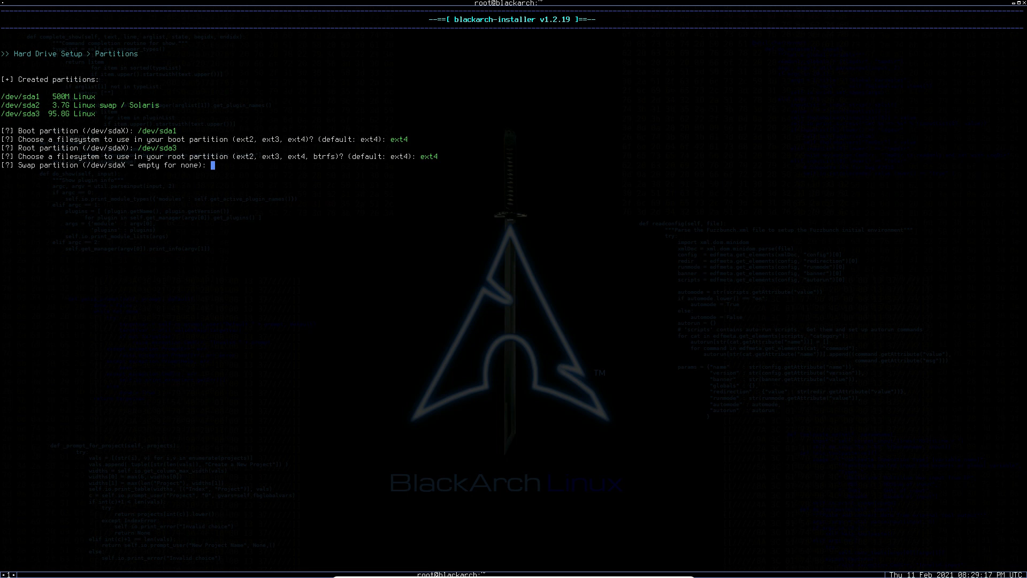
Set /dev/sda2 as the swap partition.
type("/dev/sda2")
key("Return")
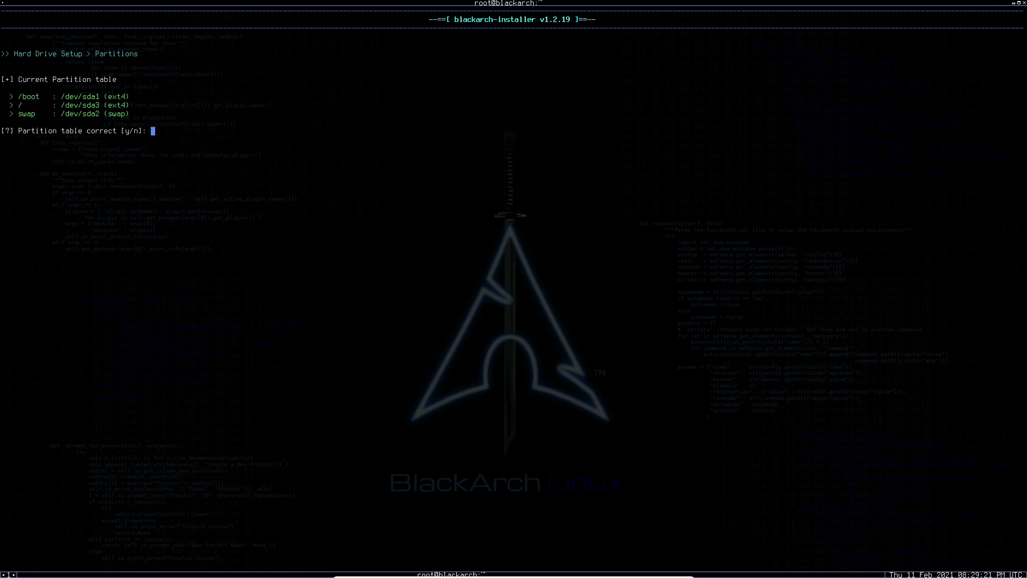
Accept the partition table as correct and agree to formatting the partitions.
type("y")
key("Return")
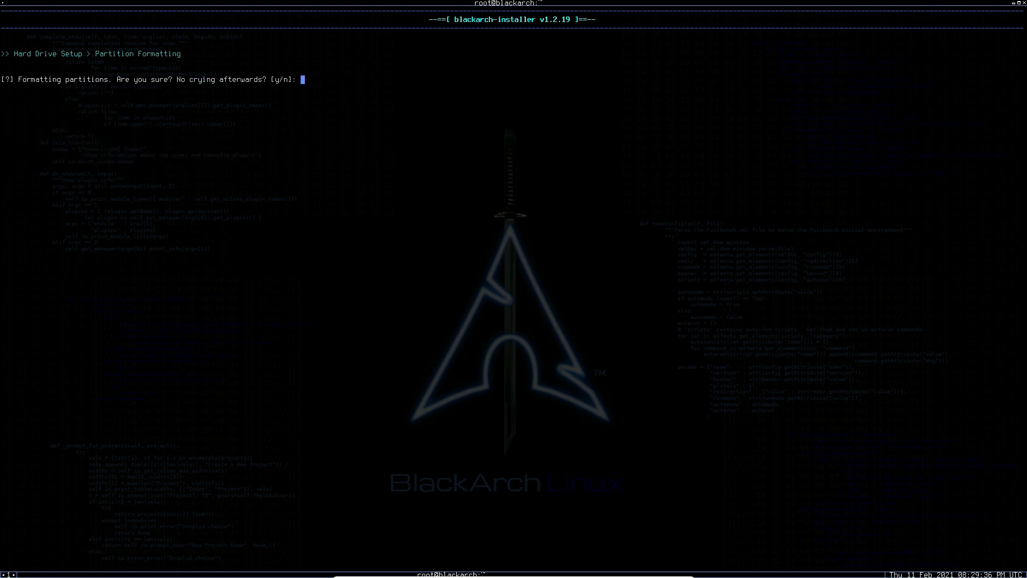
type("y")
key("Return")
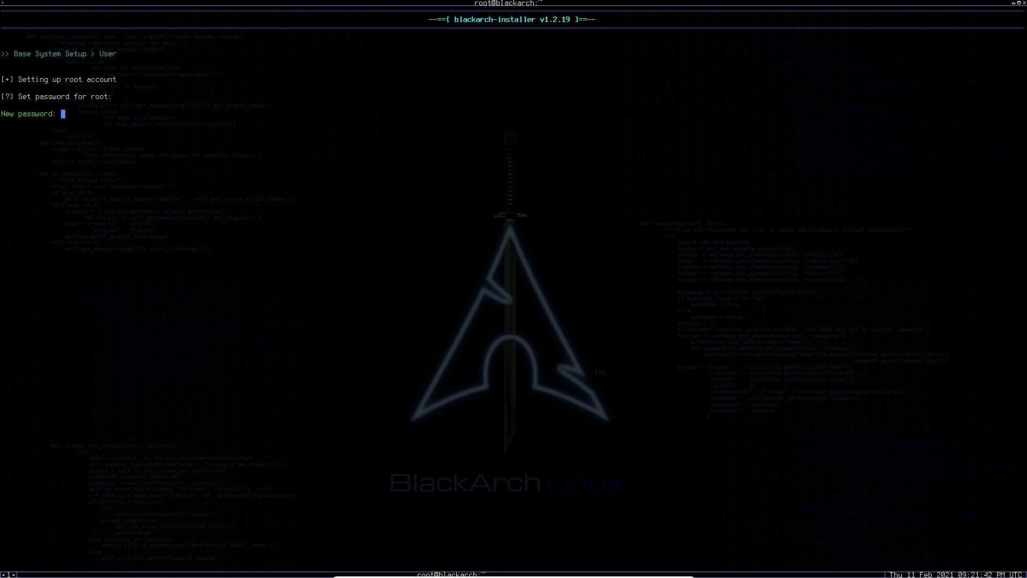
Set the root account password and set up the normal user account itachi with its own password.
key("Return")
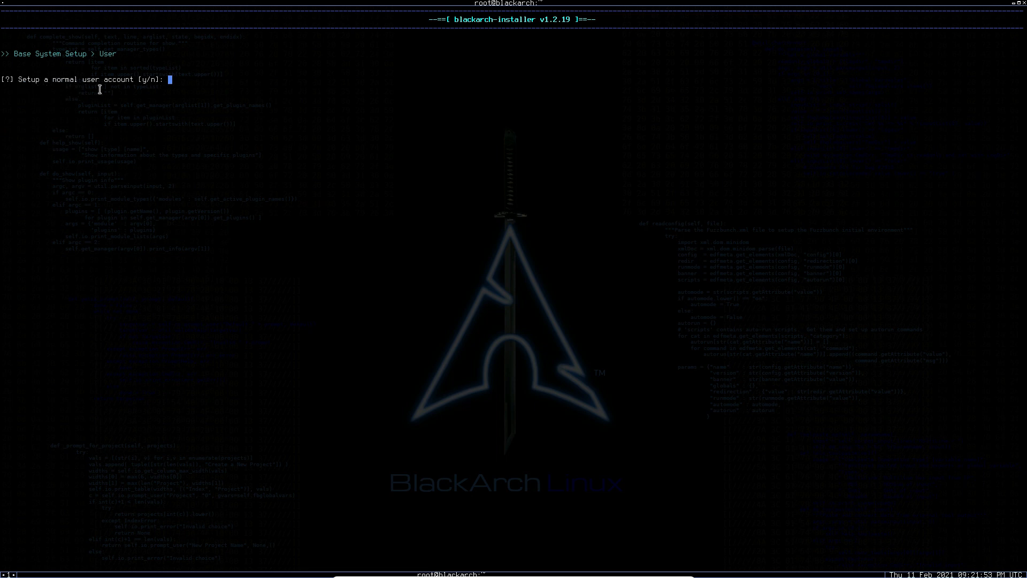
type("y")
key("Return")
type("itachi")
key("Return")
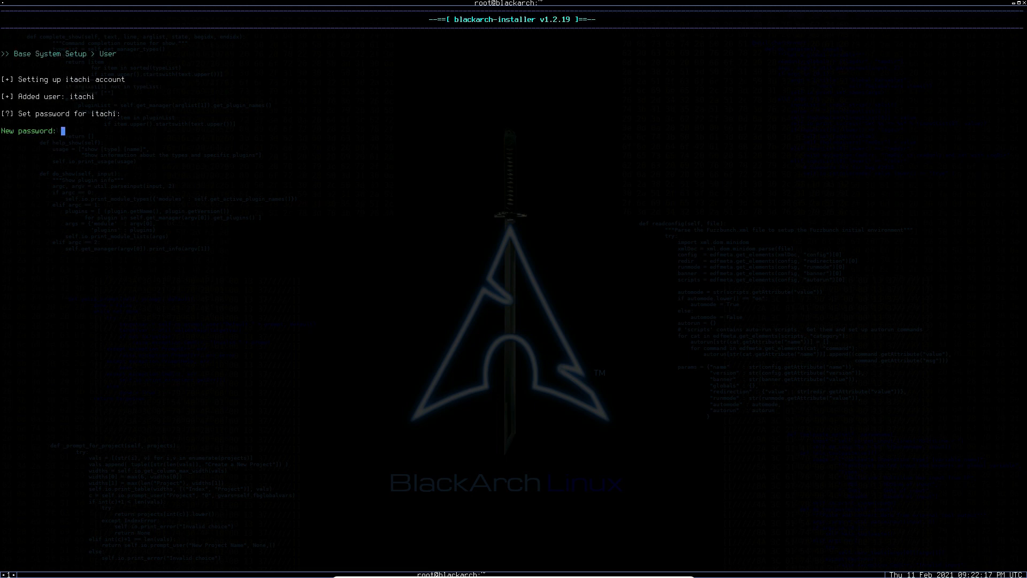
key("Return")
key("Return")
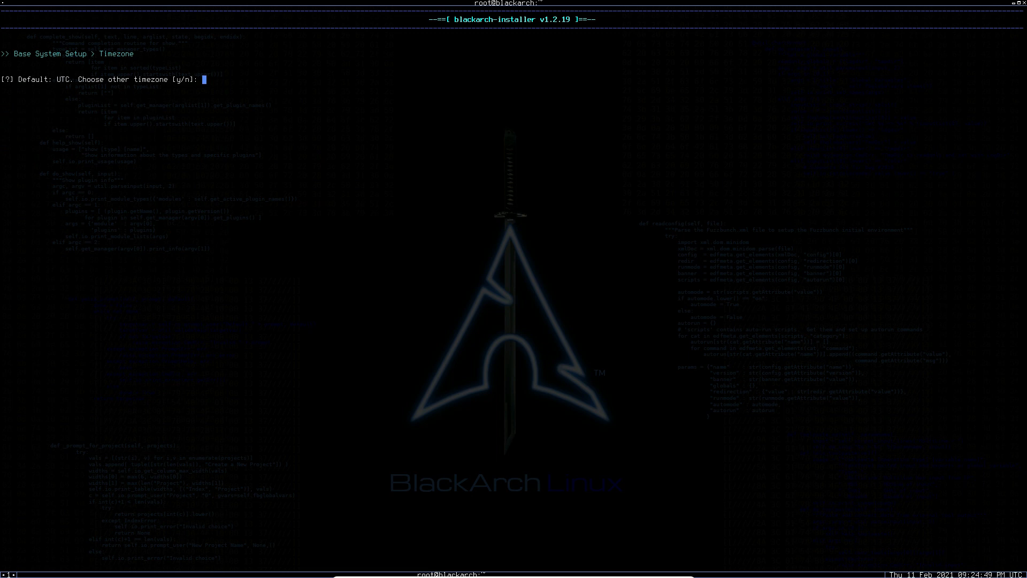
Choose a timezone other than the default UTC and set it to Asia/Jakarta.
type("y")
key("Return")
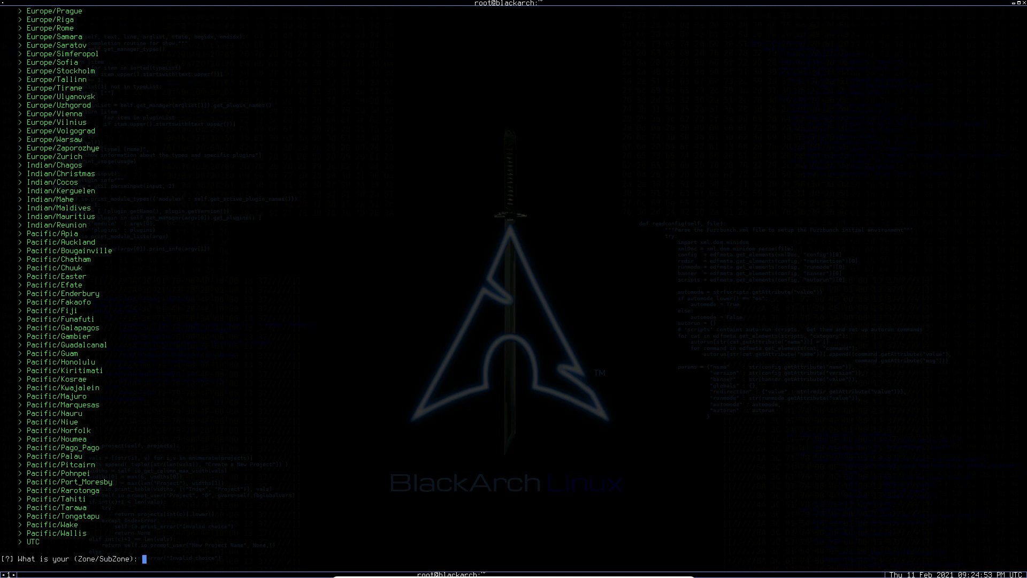
type("Asia/Jakarta")
key("Return")
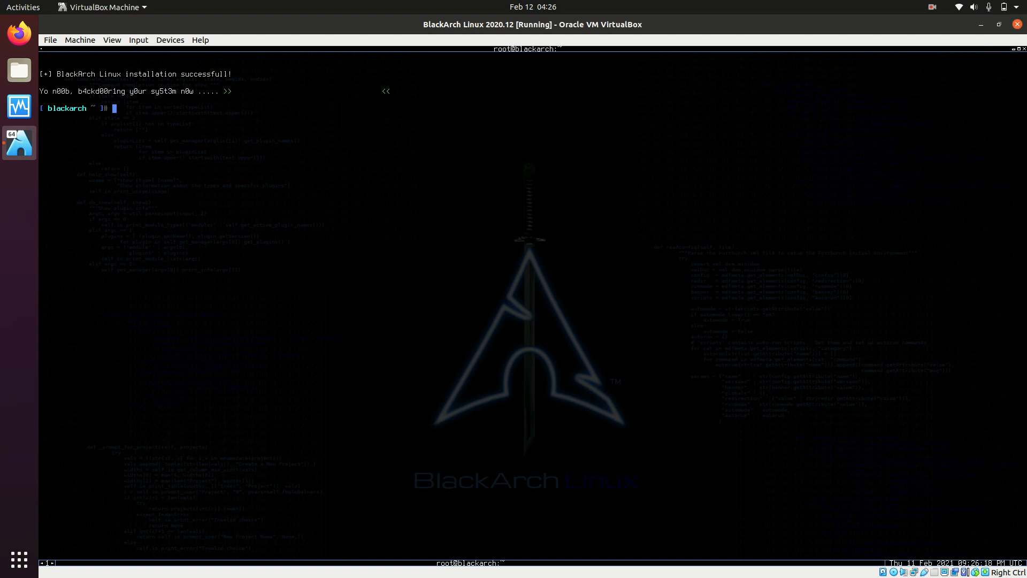
Close the BlackArch Linux 2020.12 virtual machine by powering it off.
left_click(1017, 24)
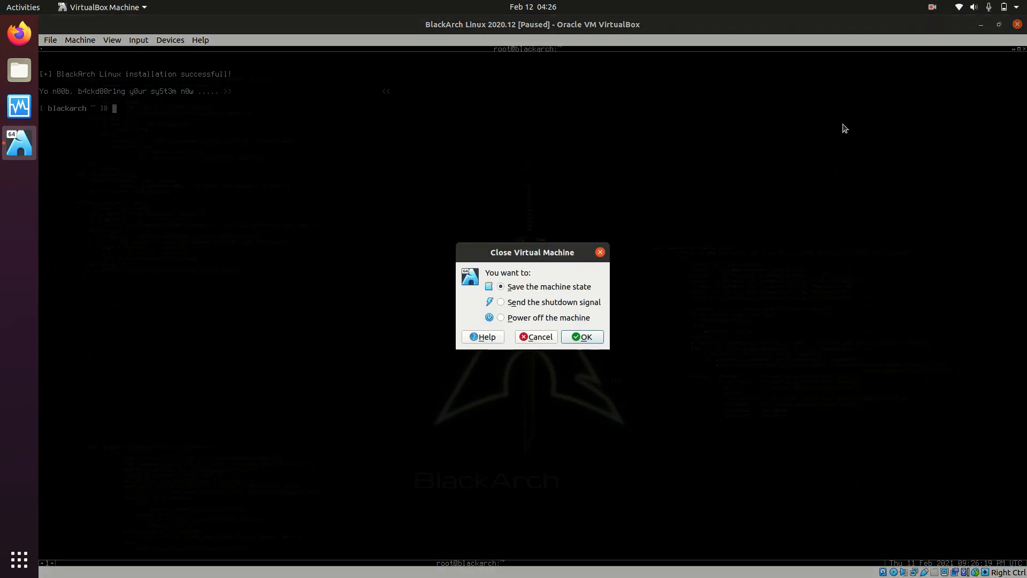
left_click(543, 320)
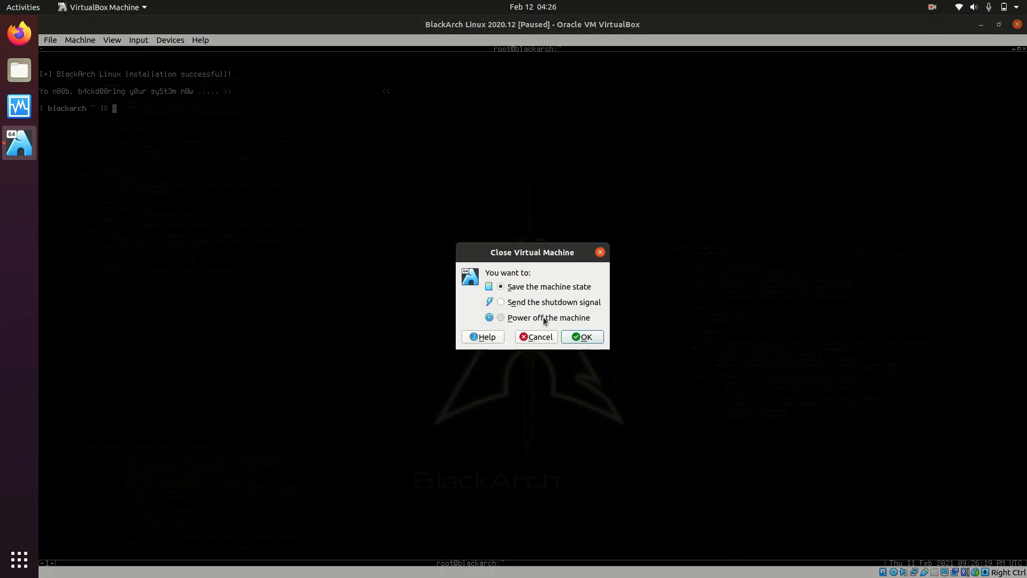
left_click(586, 336)
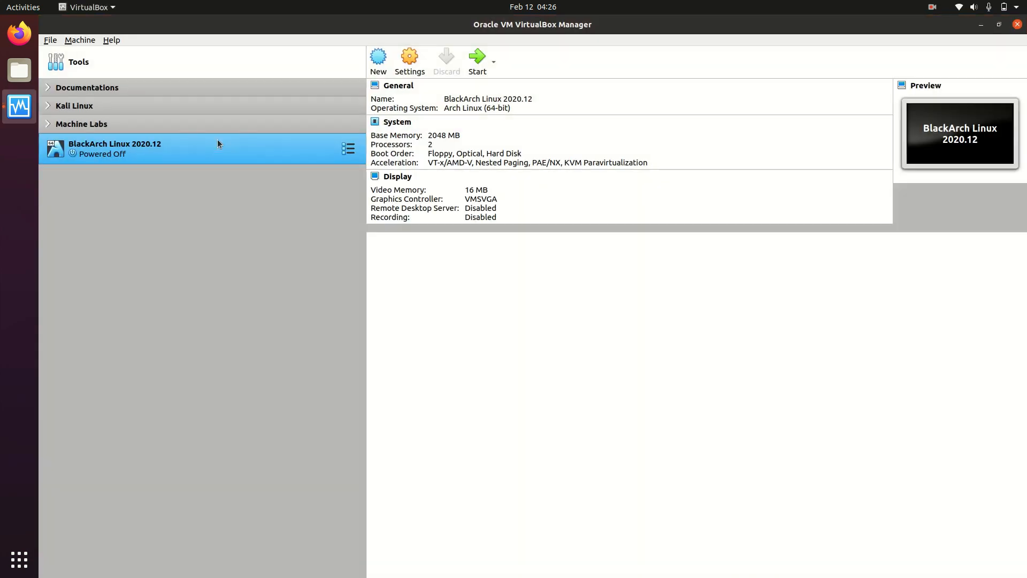
Remove the BlackArch full ISO attachment from the IDE controller in the virtual machine's storage settings and save the settings.
left_click(417, 67)
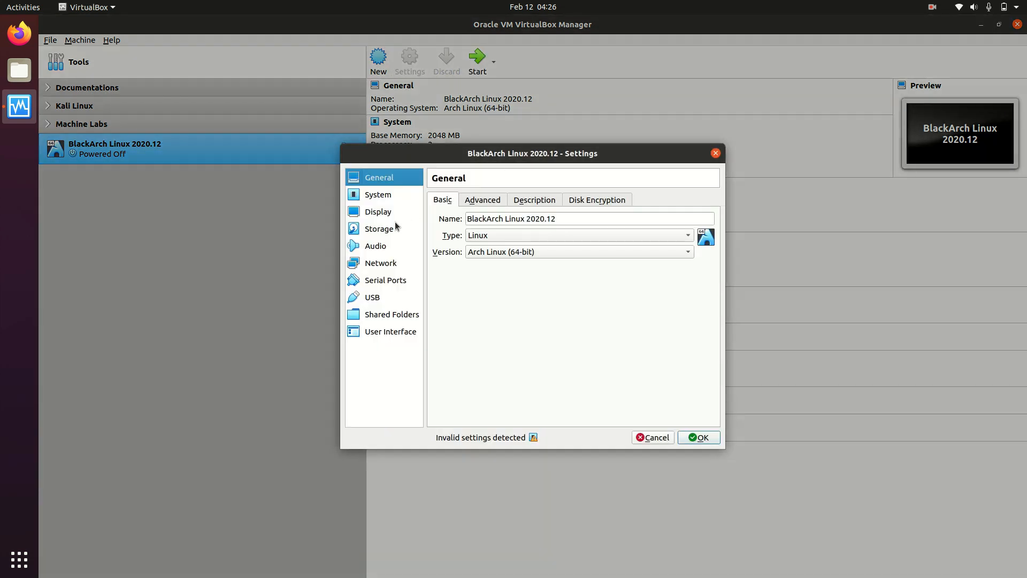
left_click(390, 230)
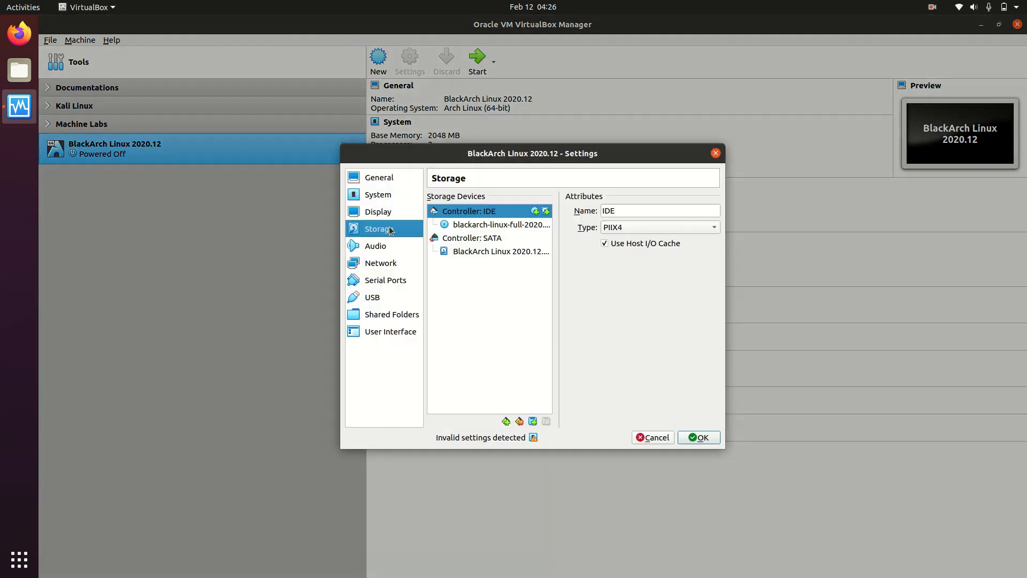
right_click(488, 227)
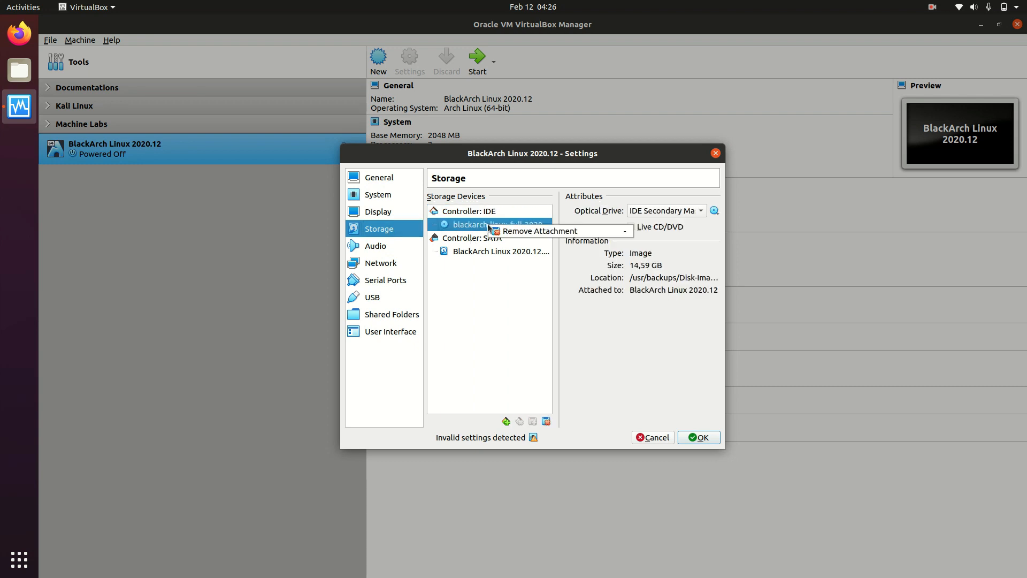
left_click(518, 233)
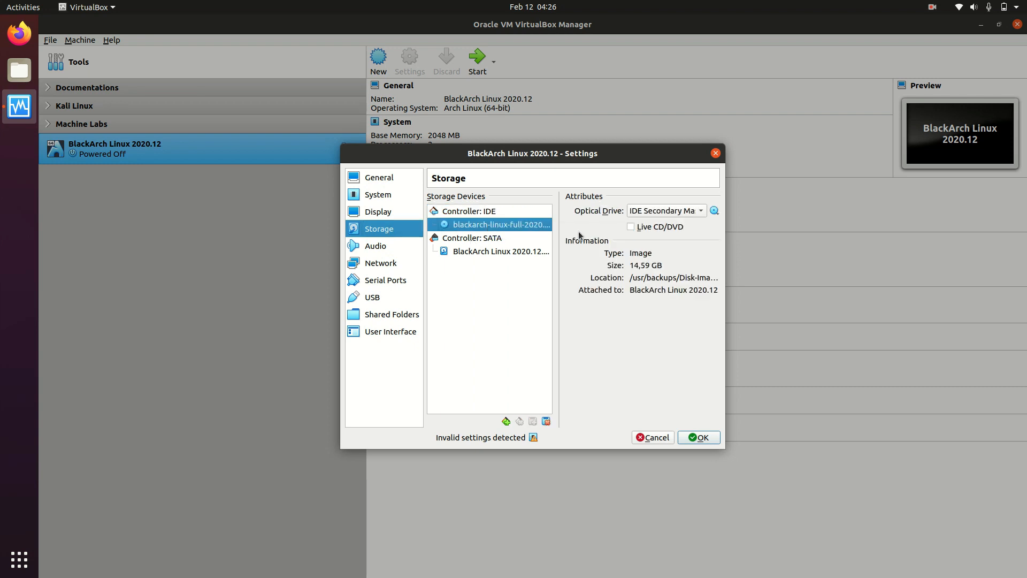
left_click(553, 339)
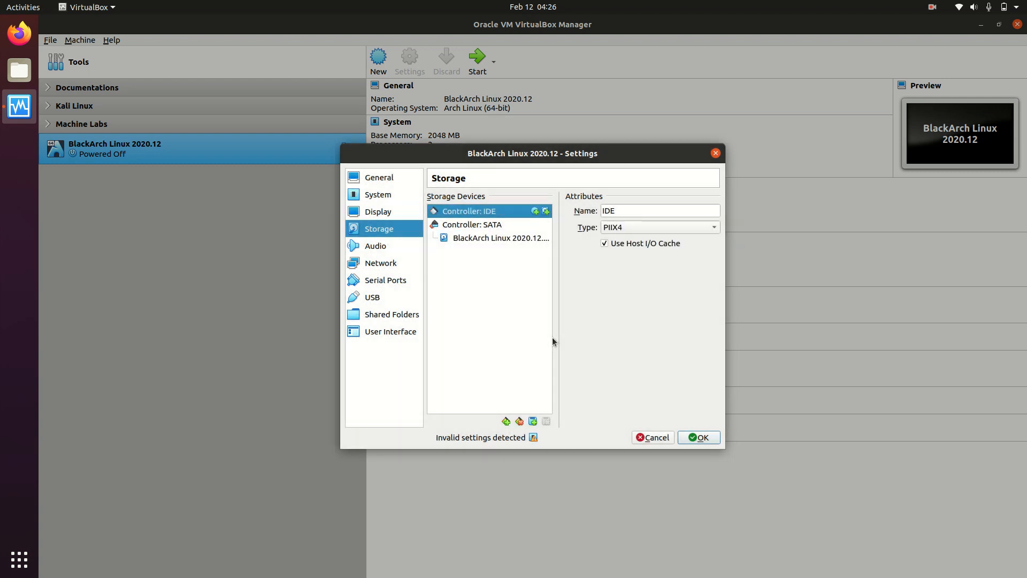
left_click(698, 437)
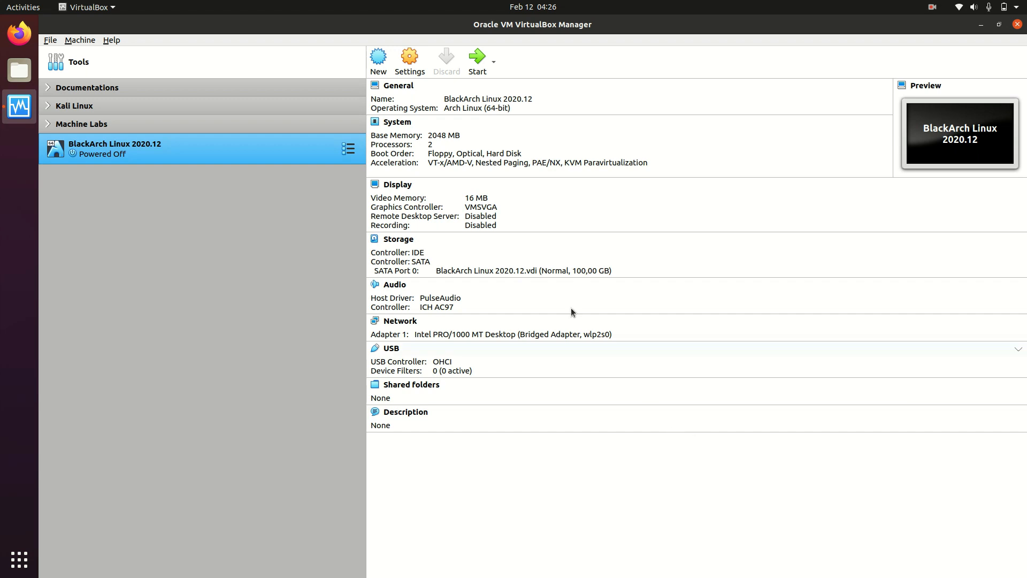
Start the BlackArch Linux 2020.12 virtual machine, switch its display to full-screen mode and dismiss the keyboard and mouse notifications.
left_click(474, 69)
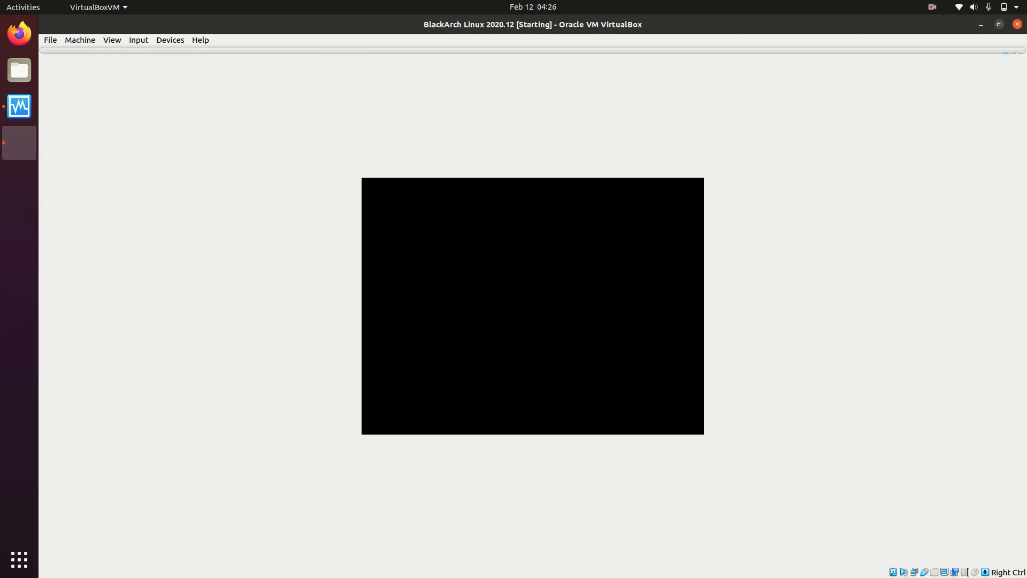
key("ctrl+f")
left_click(1017, 24)
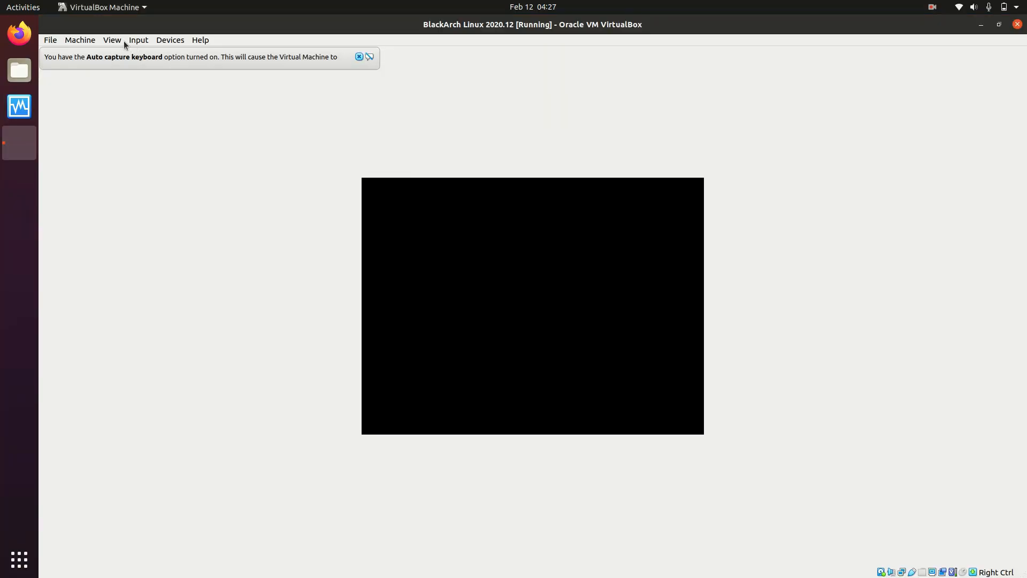
left_click(354, 55)
left_click(113, 41)
left_click(124, 51)
left_click(555, 358)
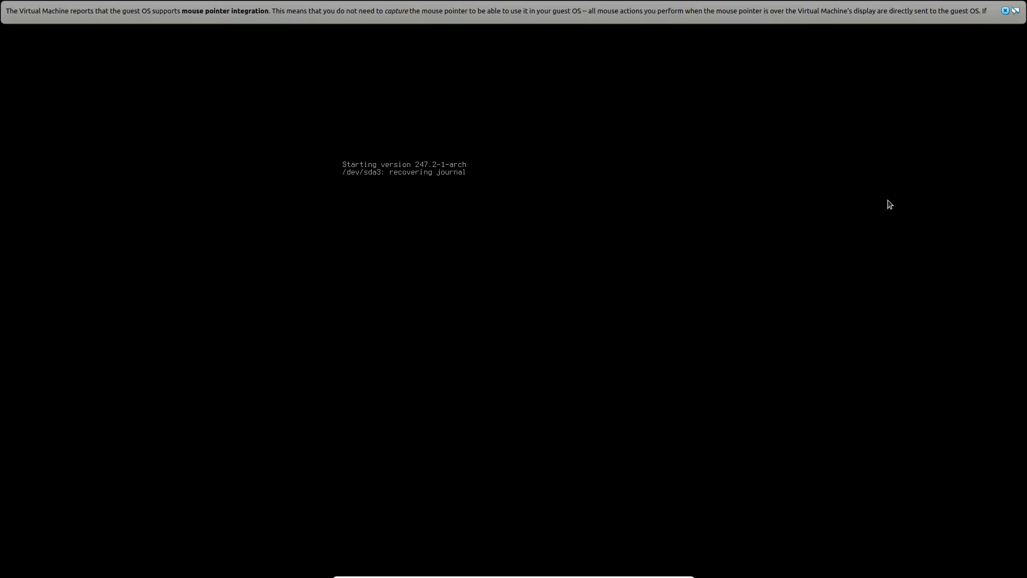
left_click(1006, 11)
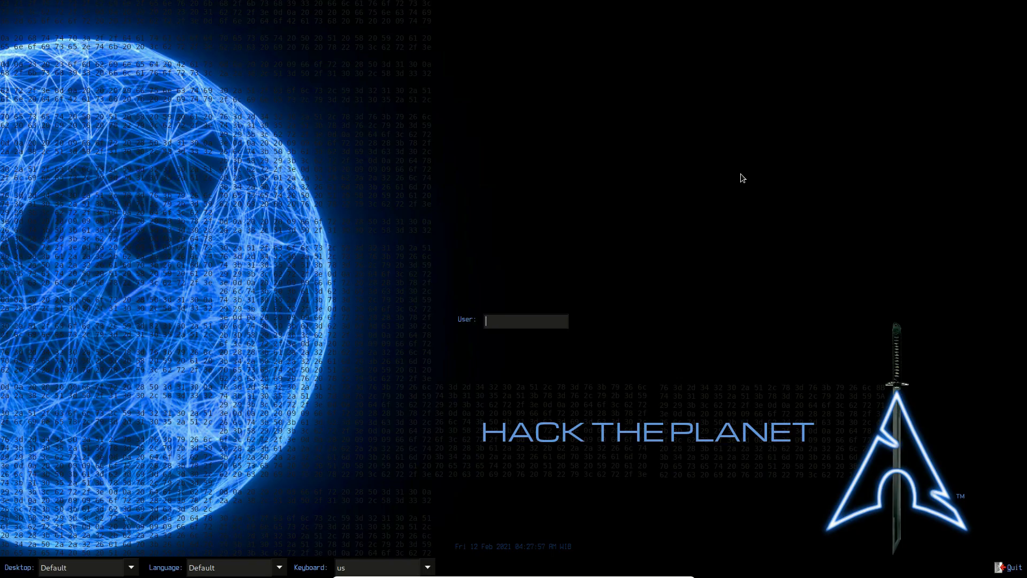
Log in to BlackArch as the normal user itachi with the account password.
type("itachi")
key("Return")
type("******")
key("Return")
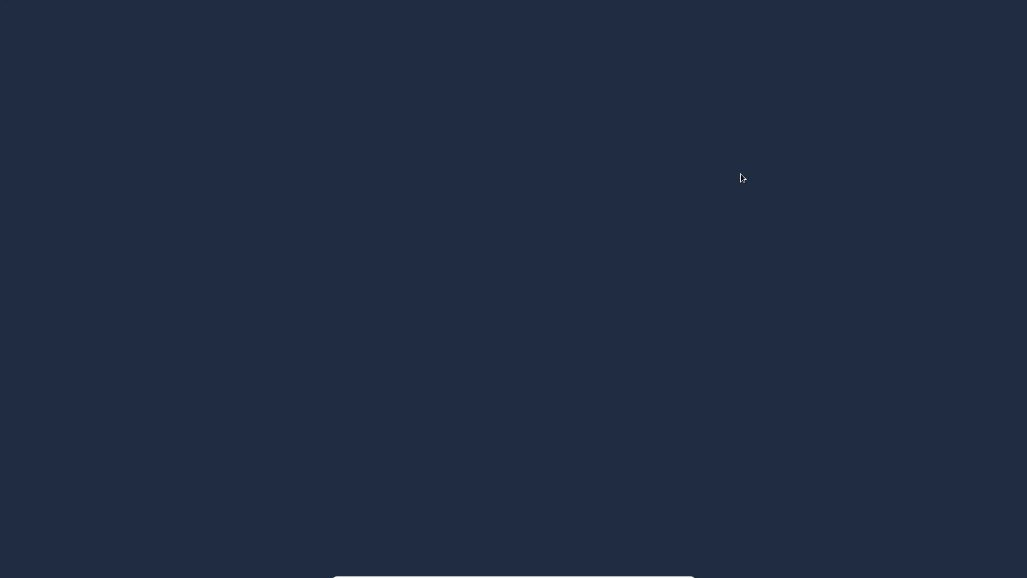